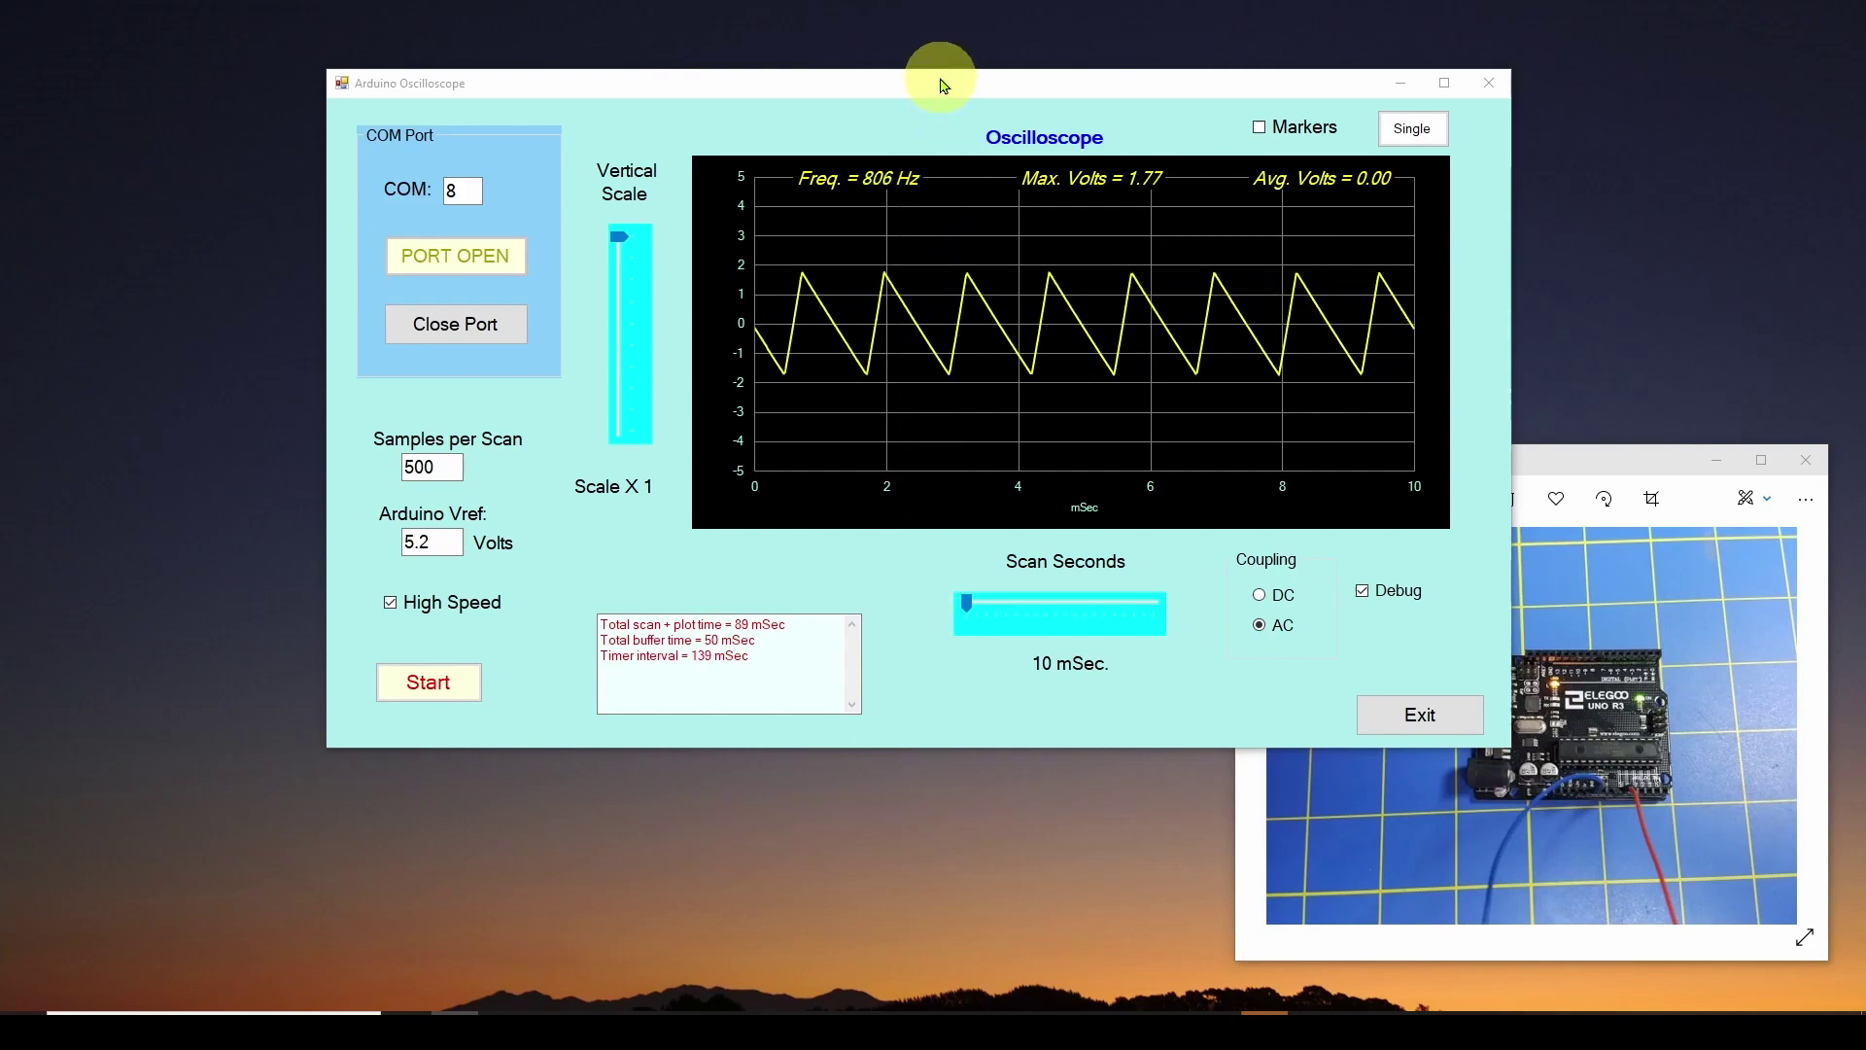
Move the ArduinoWiringSmall.jpg Photos window from the lower right to the centre, over the sawtooth plot
{"action": "left_click", "coordinate": [1599, 465]}
{"action": "mouse_move", "coordinate": [1599, 465]}
{"action": "left_mouse_down"}
{"action": "mouse_move", "coordinate": [1425, 405]}
{"action": "mouse_move", "coordinate": [1602, 468]}
{"action": "left_mouse_up"}
{"action": "left_click", "coordinate": [1047, 98]}
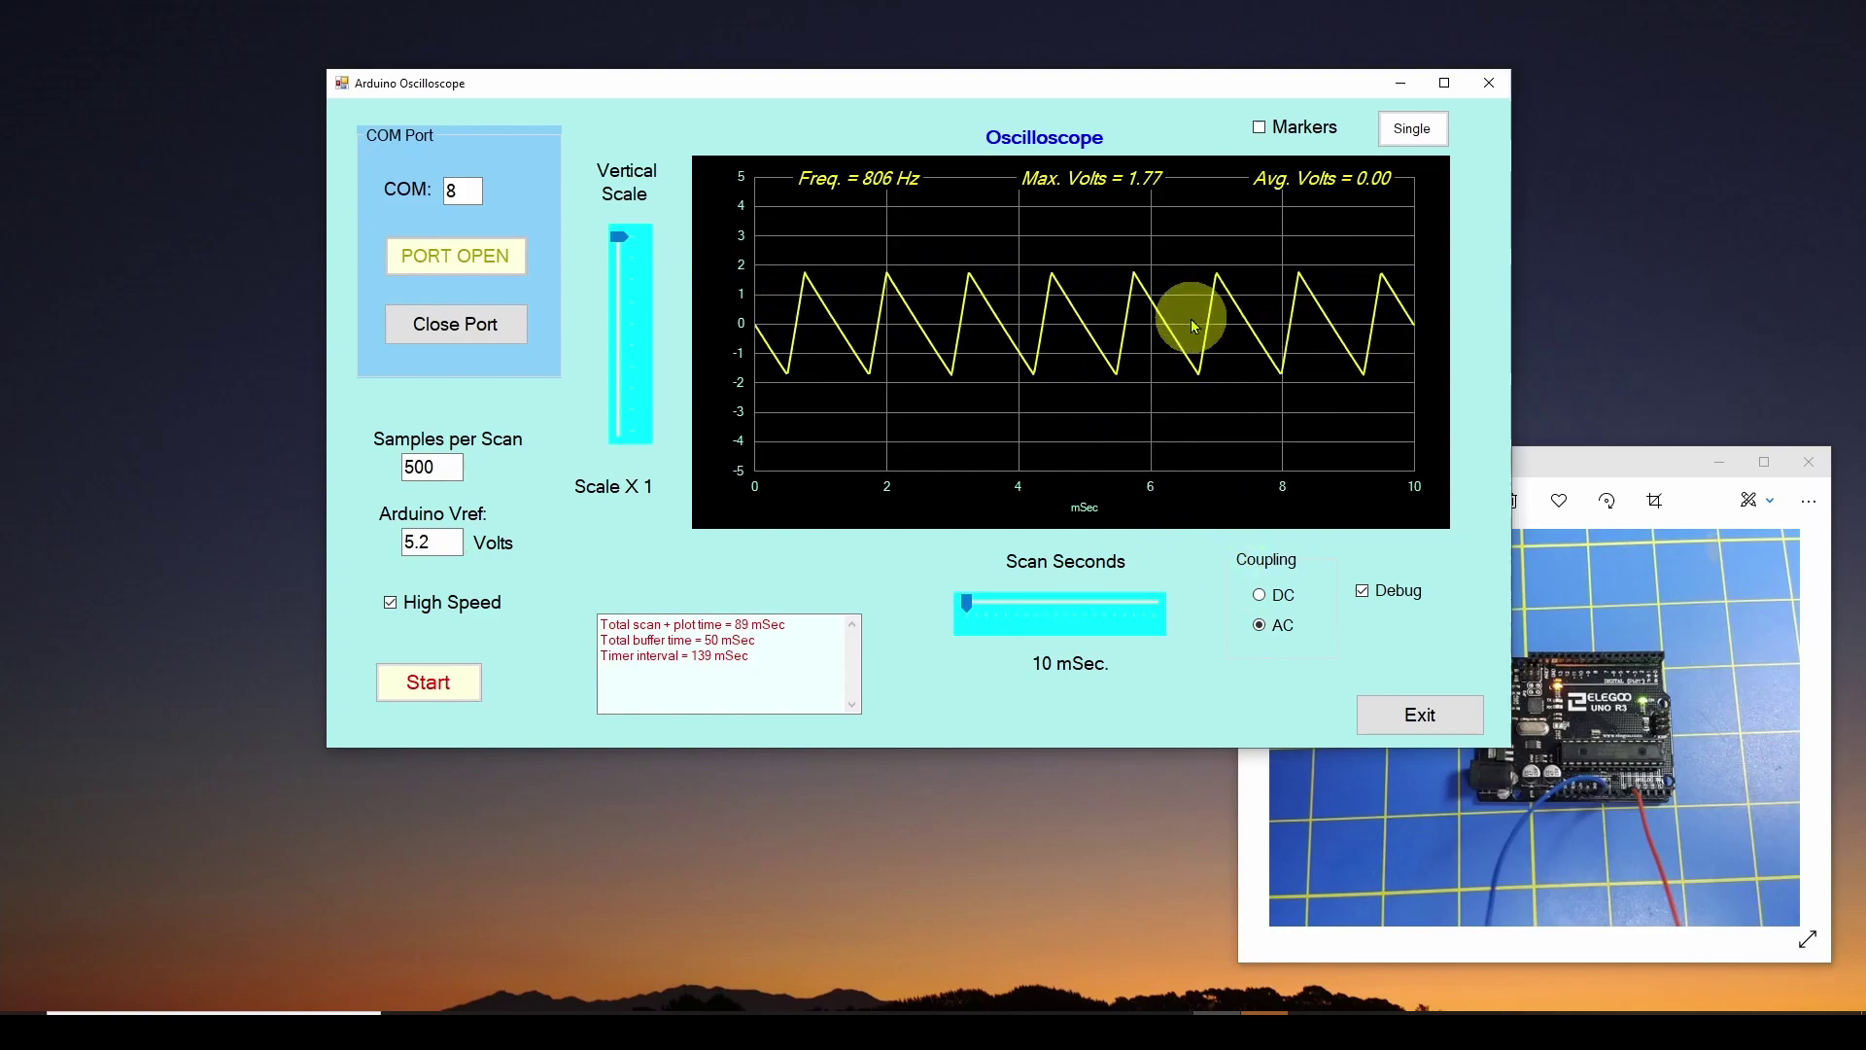
{"action": "left_click_drag", "start_coordinate": [1602, 465], "coordinate": [1292, 304]}
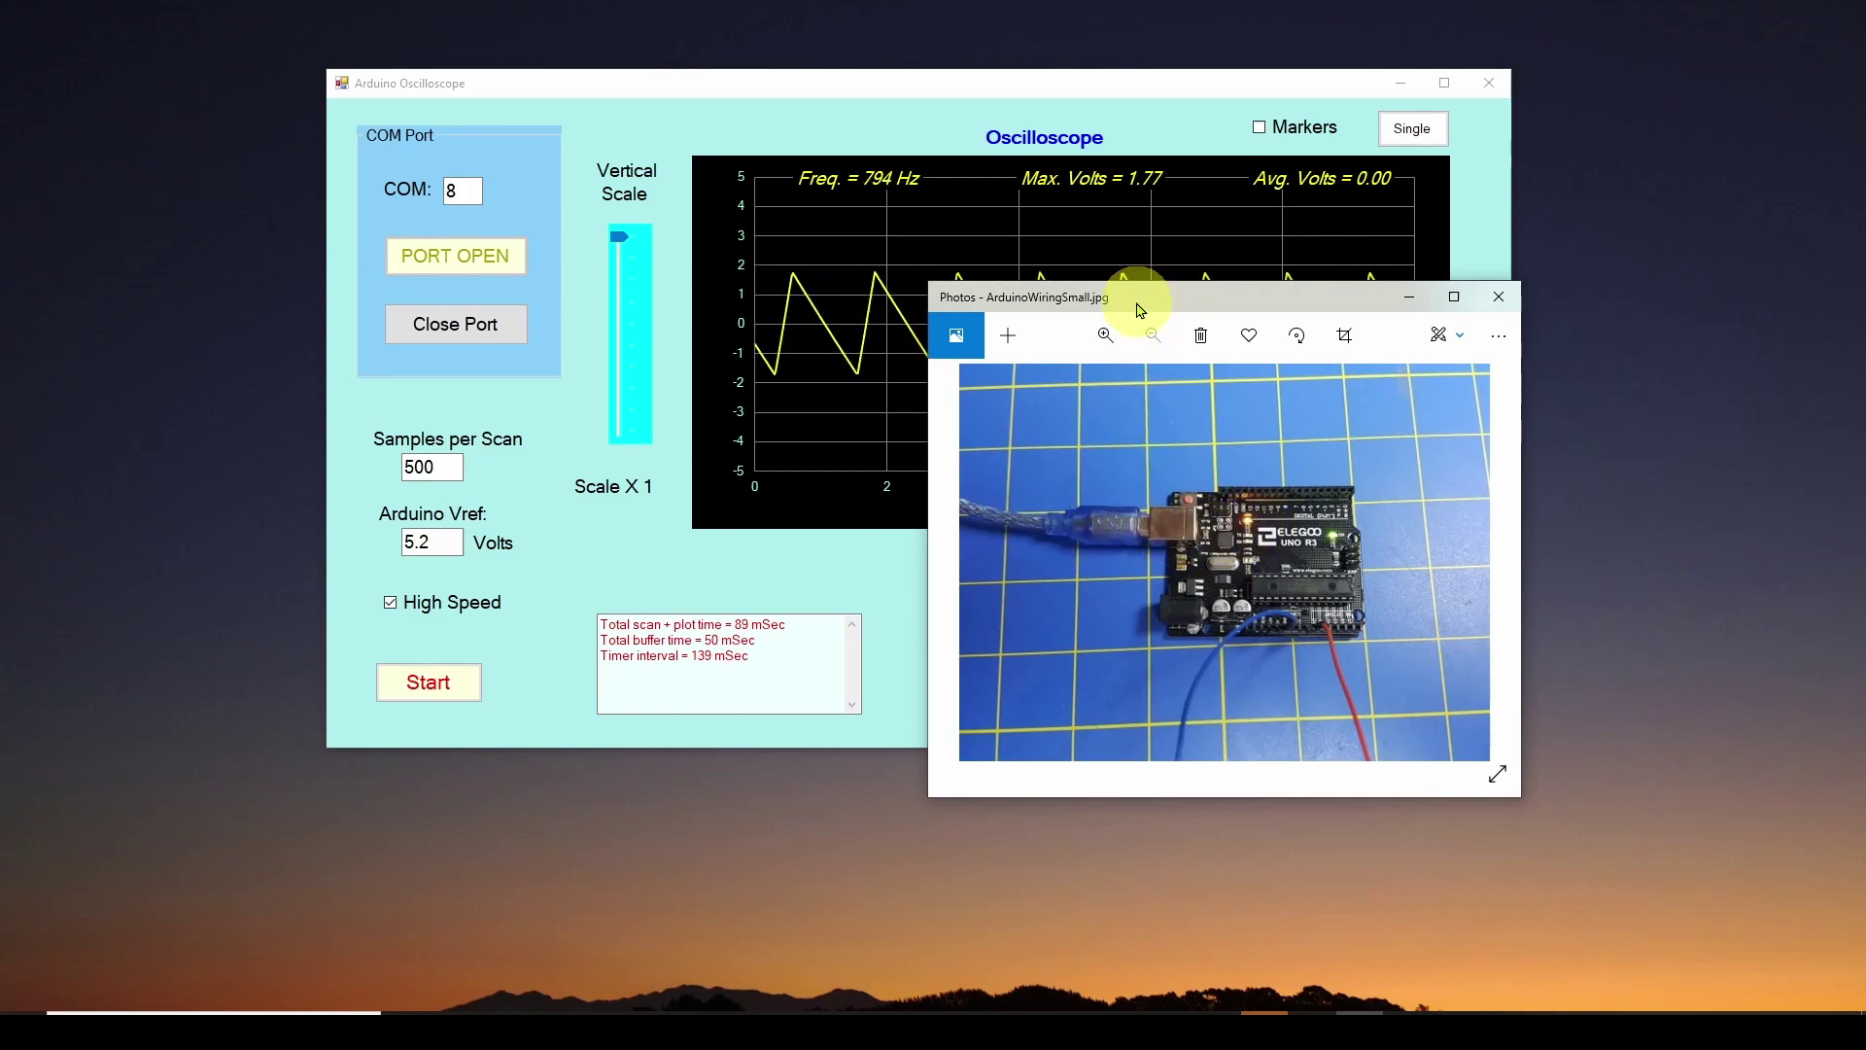
Shift the wiring photo to the lower right, uncovering the 806 Hz trace and scan setting
{"action": "left_click_drag", "start_coordinate": [1141, 310], "coordinate": [1458, 547]}
{"action": "left_click", "coordinate": [952, 91]}
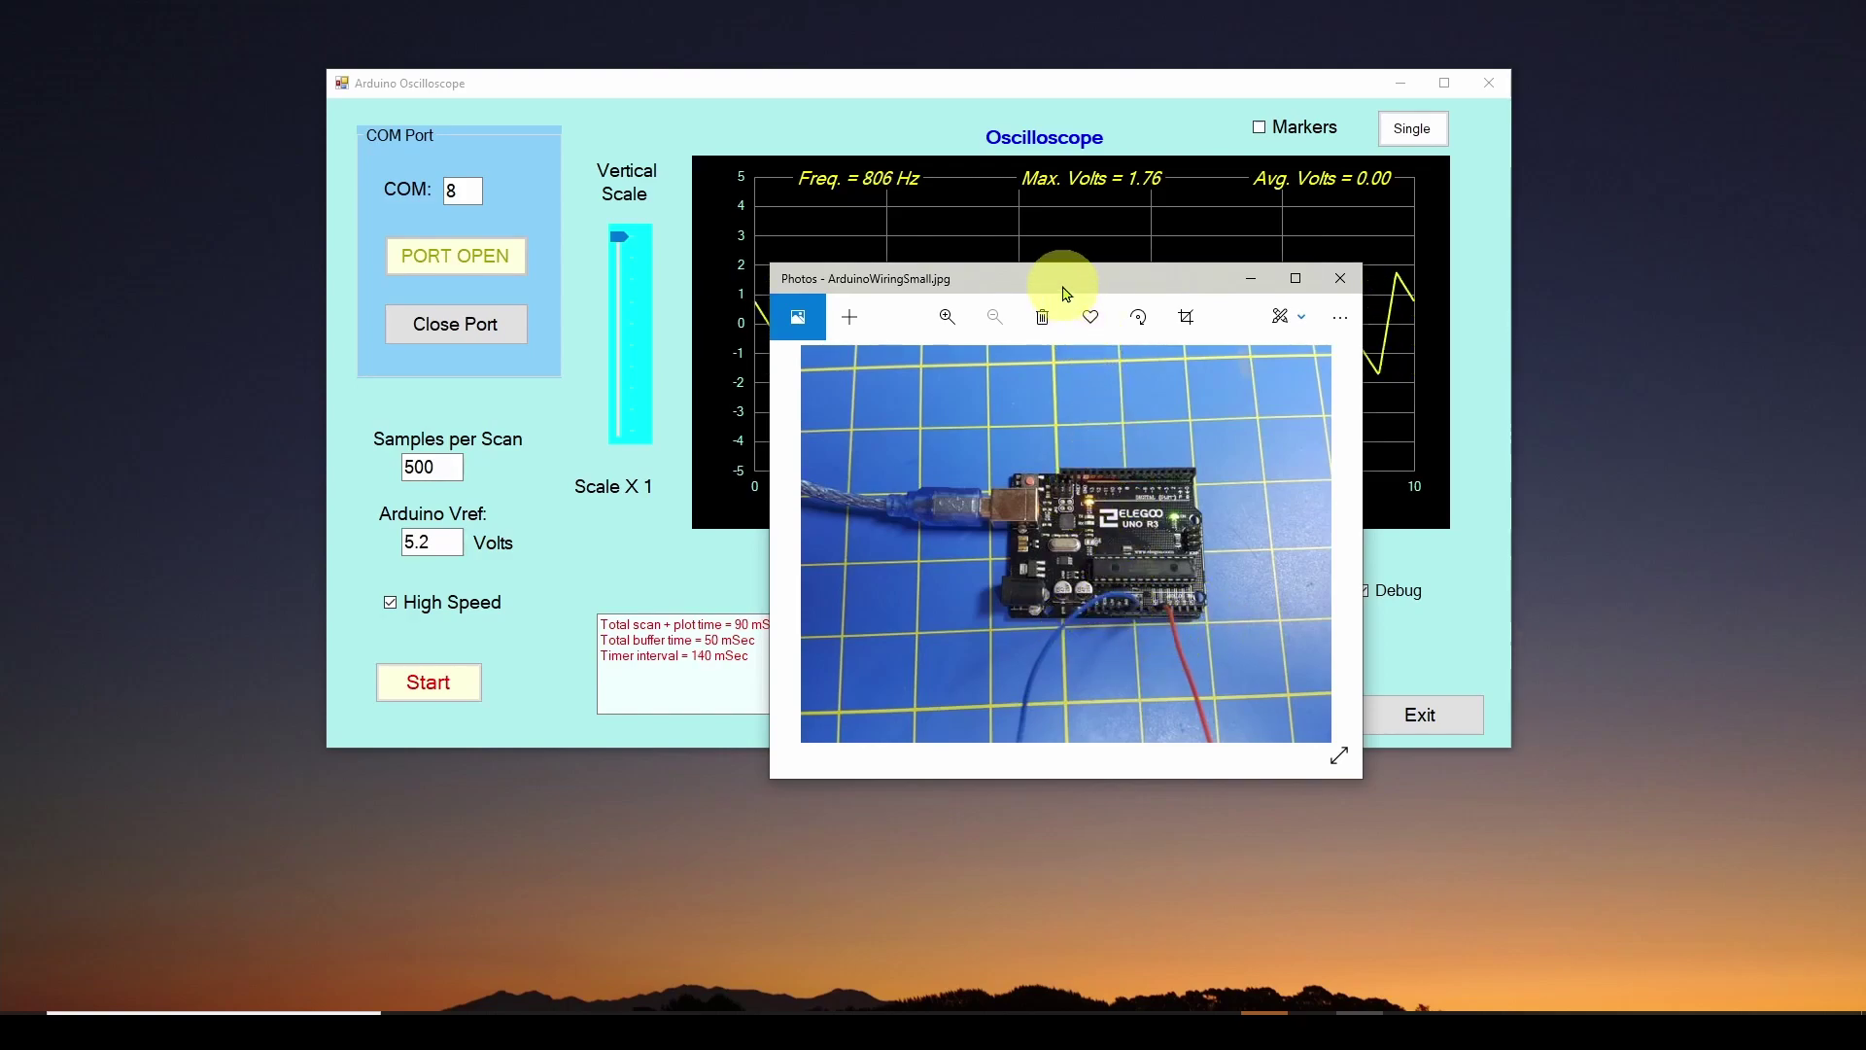
{"action": "left_click_drag", "start_coordinate": [1065, 294], "coordinate": [1478, 469]}
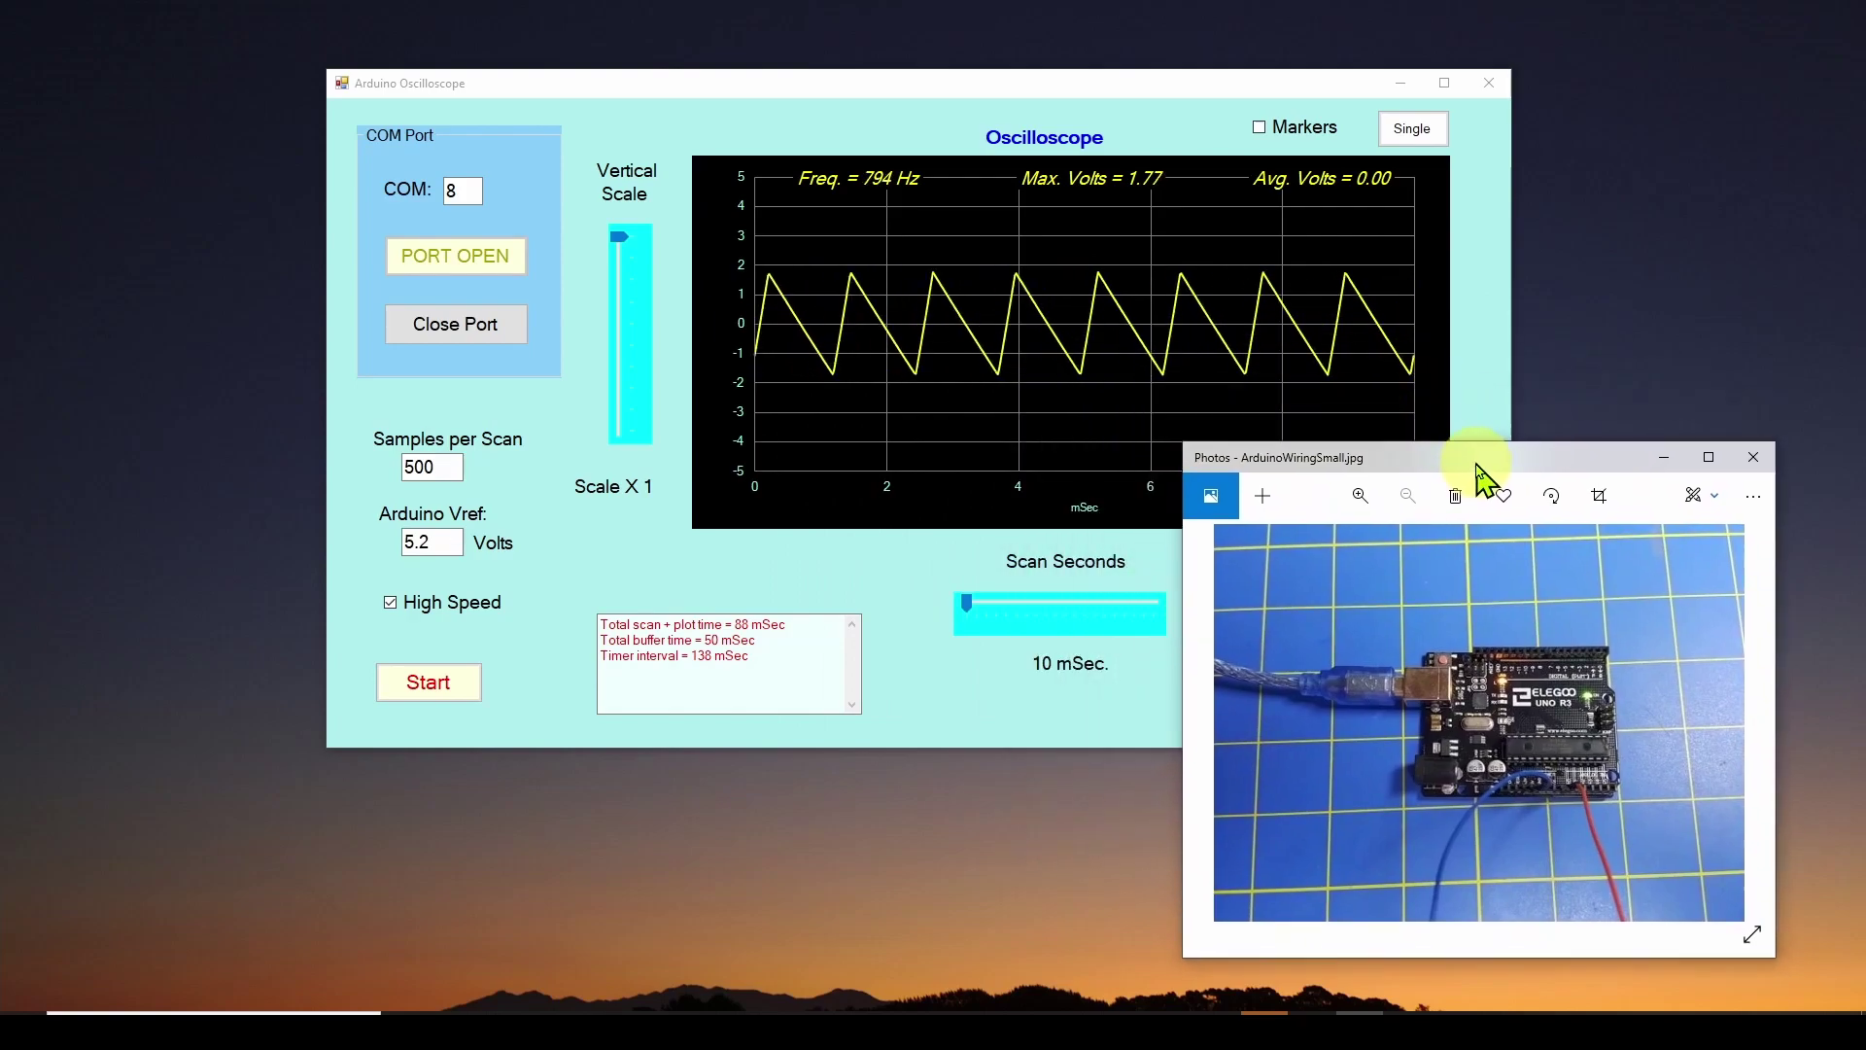
Push the wiring photo against the bottom-right edge and raise the oscilloscope showing its 10 mSec AC-coupled scan
{"action": "left_click", "coordinate": [1030, 98]}
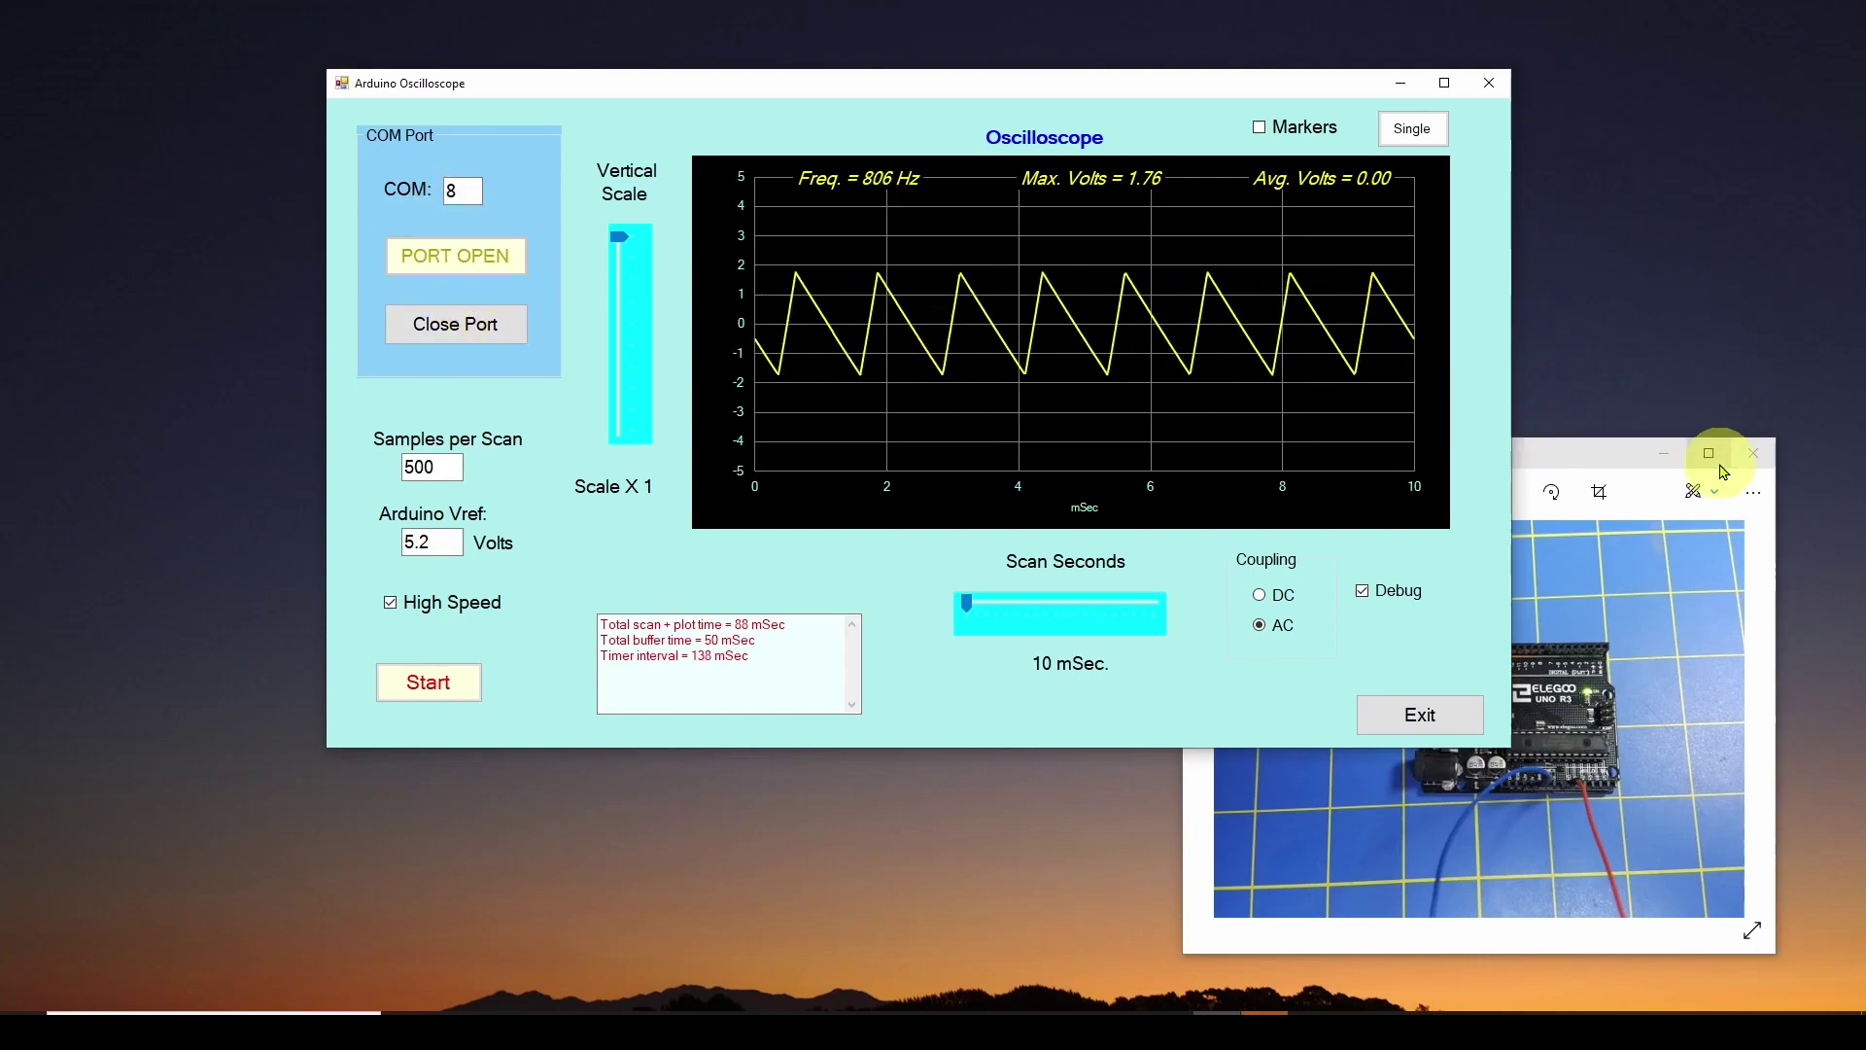
{"action": "left_click_drag", "start_coordinate": [1609, 466], "coordinate": [1545, 430]}
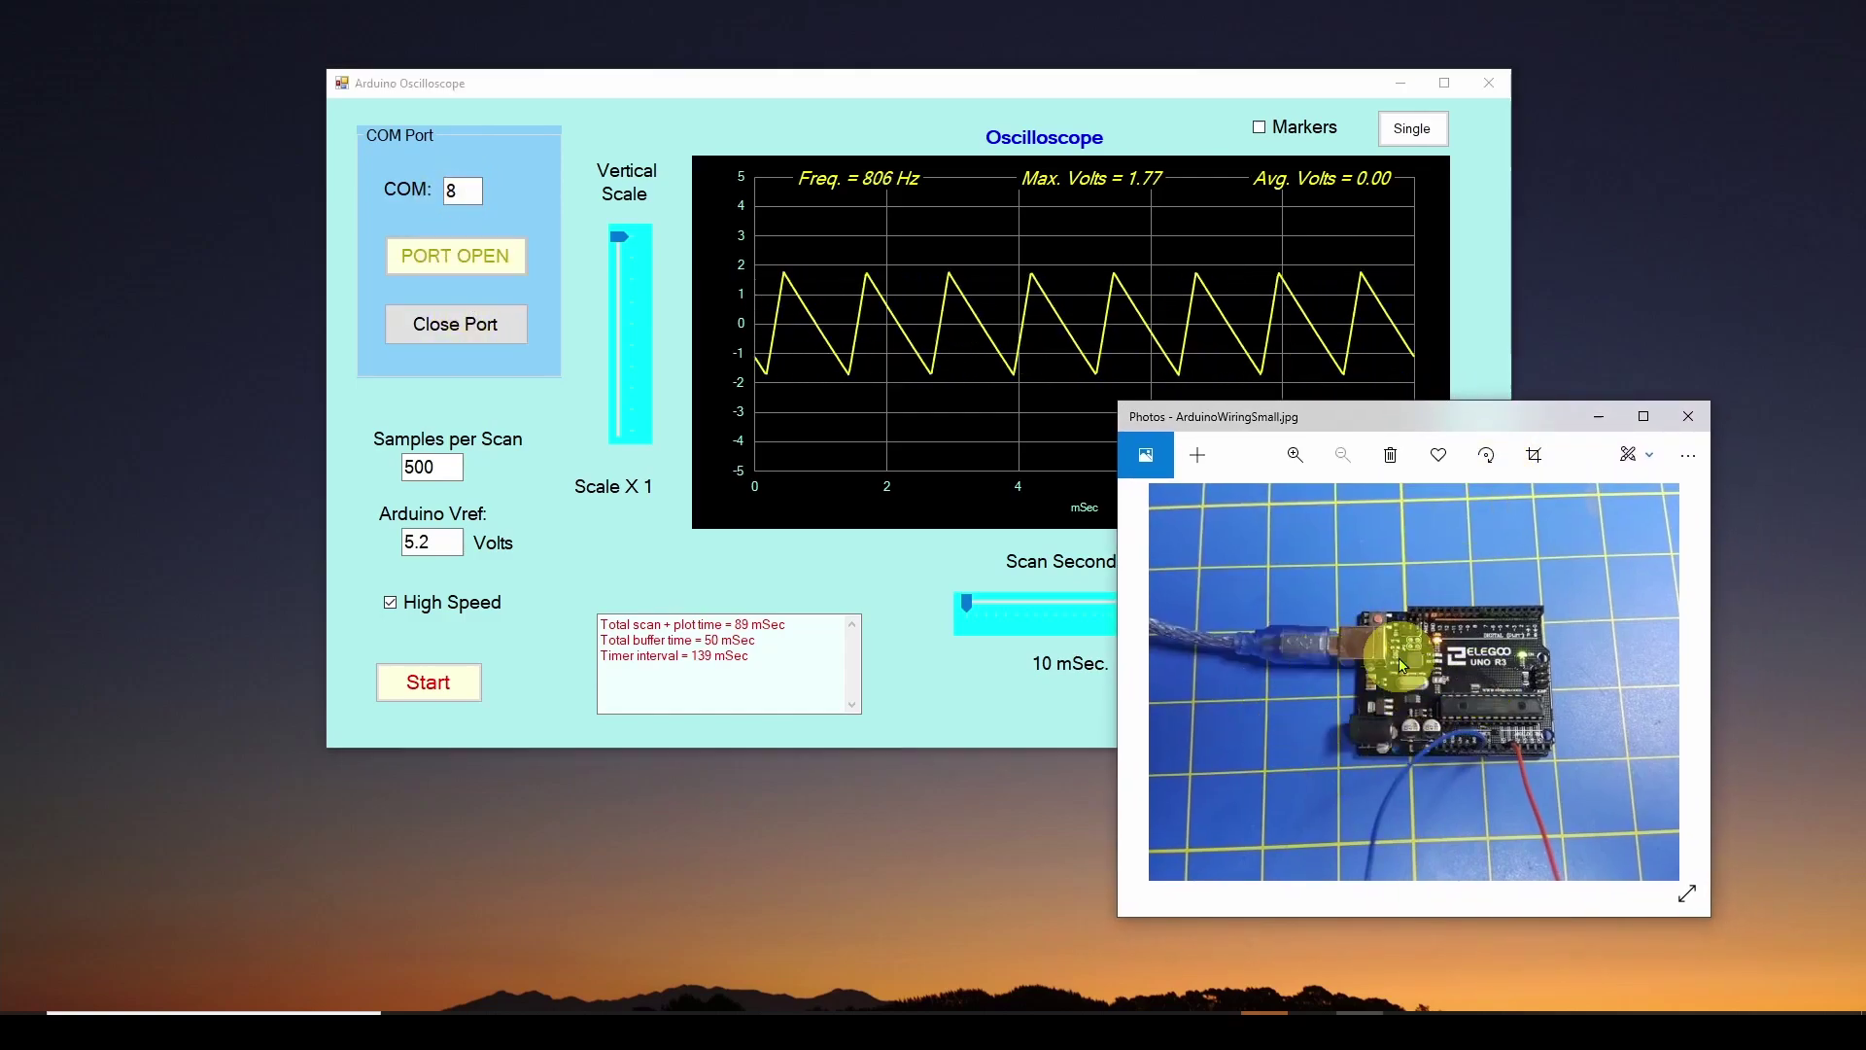
{"action": "left_click_drag", "start_coordinate": [1363, 428], "coordinate": [1536, 497]}
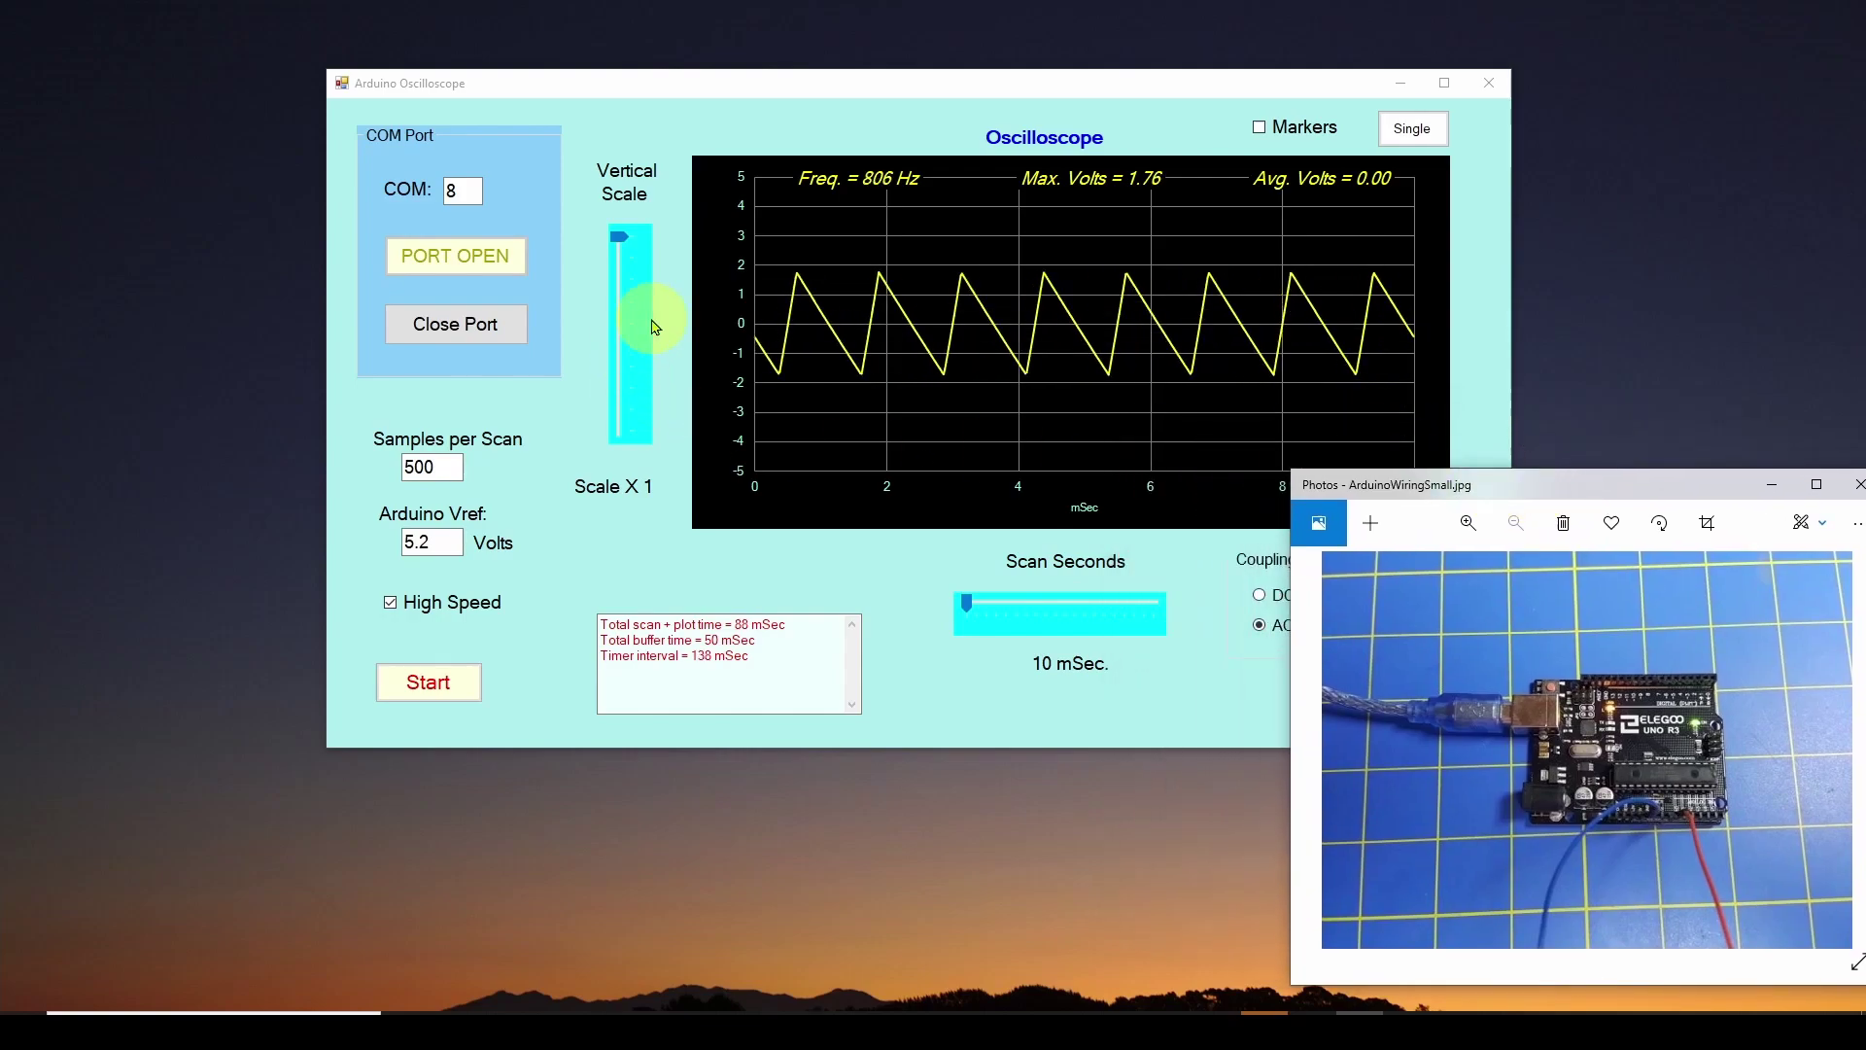
{"action": "left_click", "coordinate": [637, 108]}
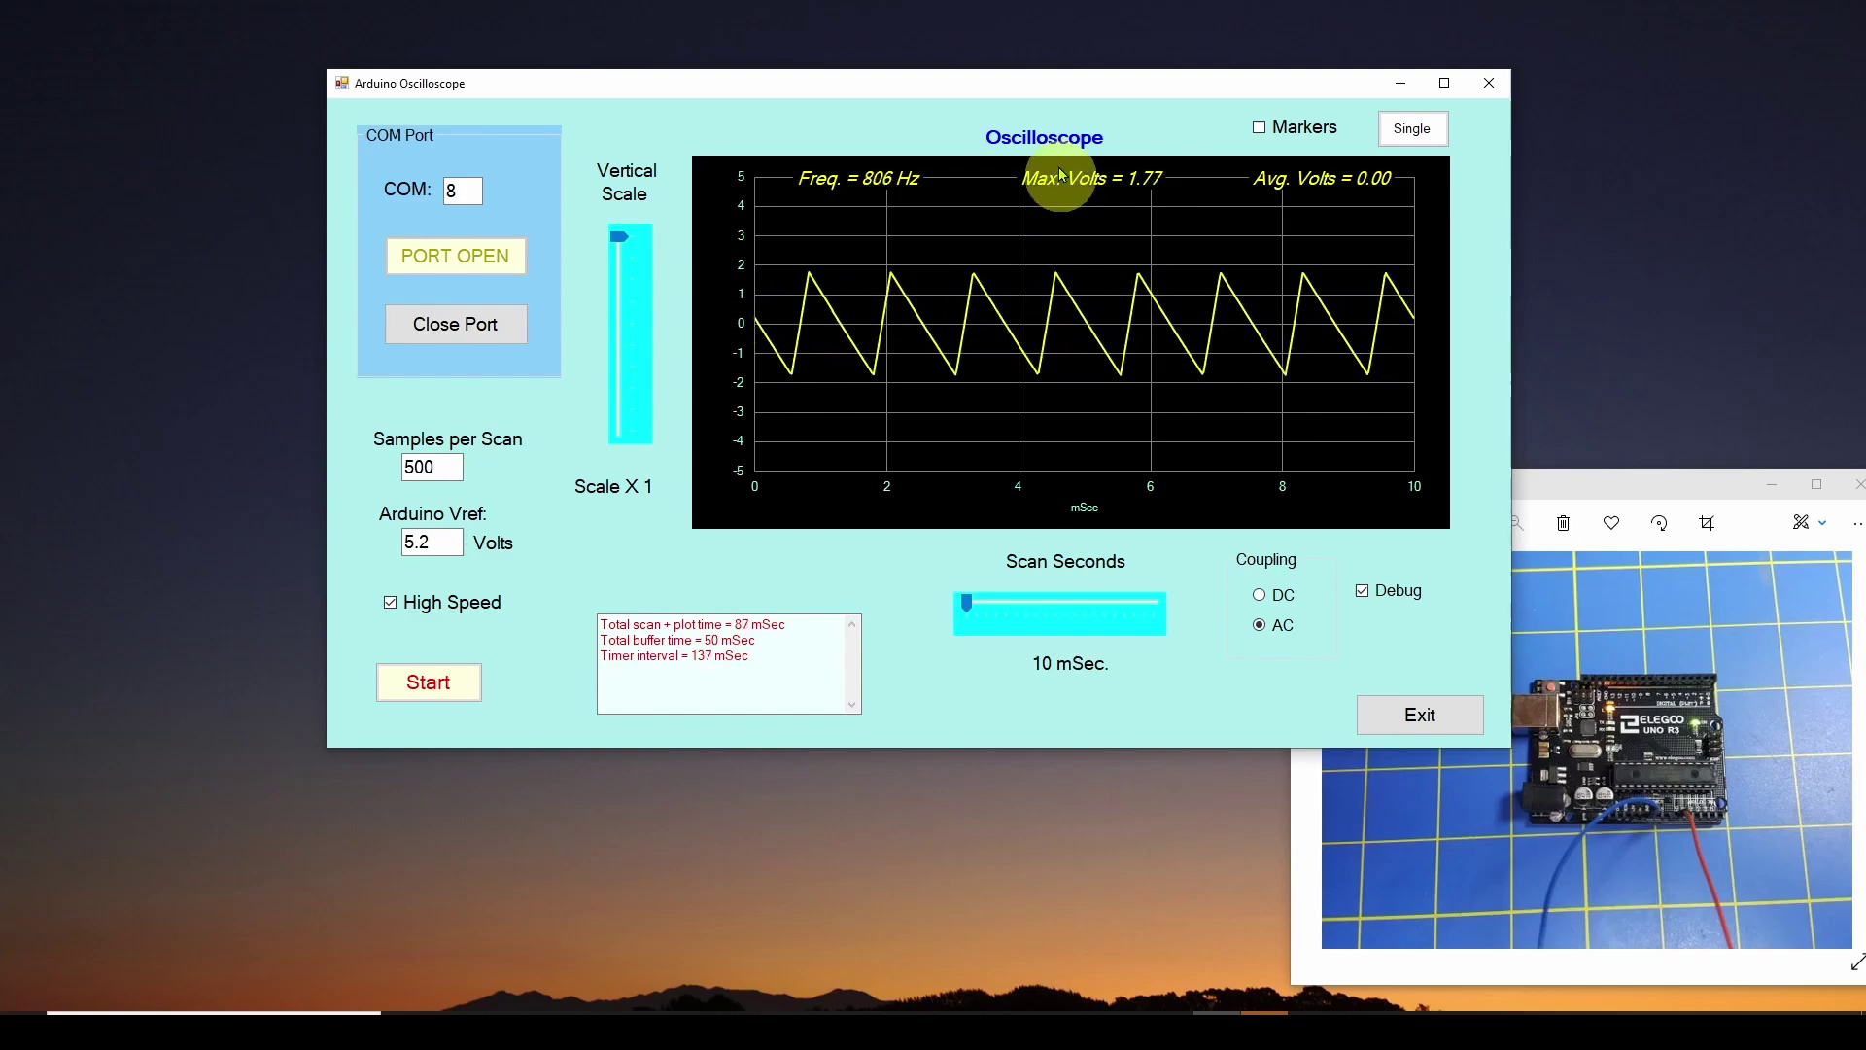
Drag the Arduino Oscilloscope window a few pixels up and to the left
{"action": "left_click_drag", "start_coordinate": [1000, 83], "coordinate": [969, 69]}
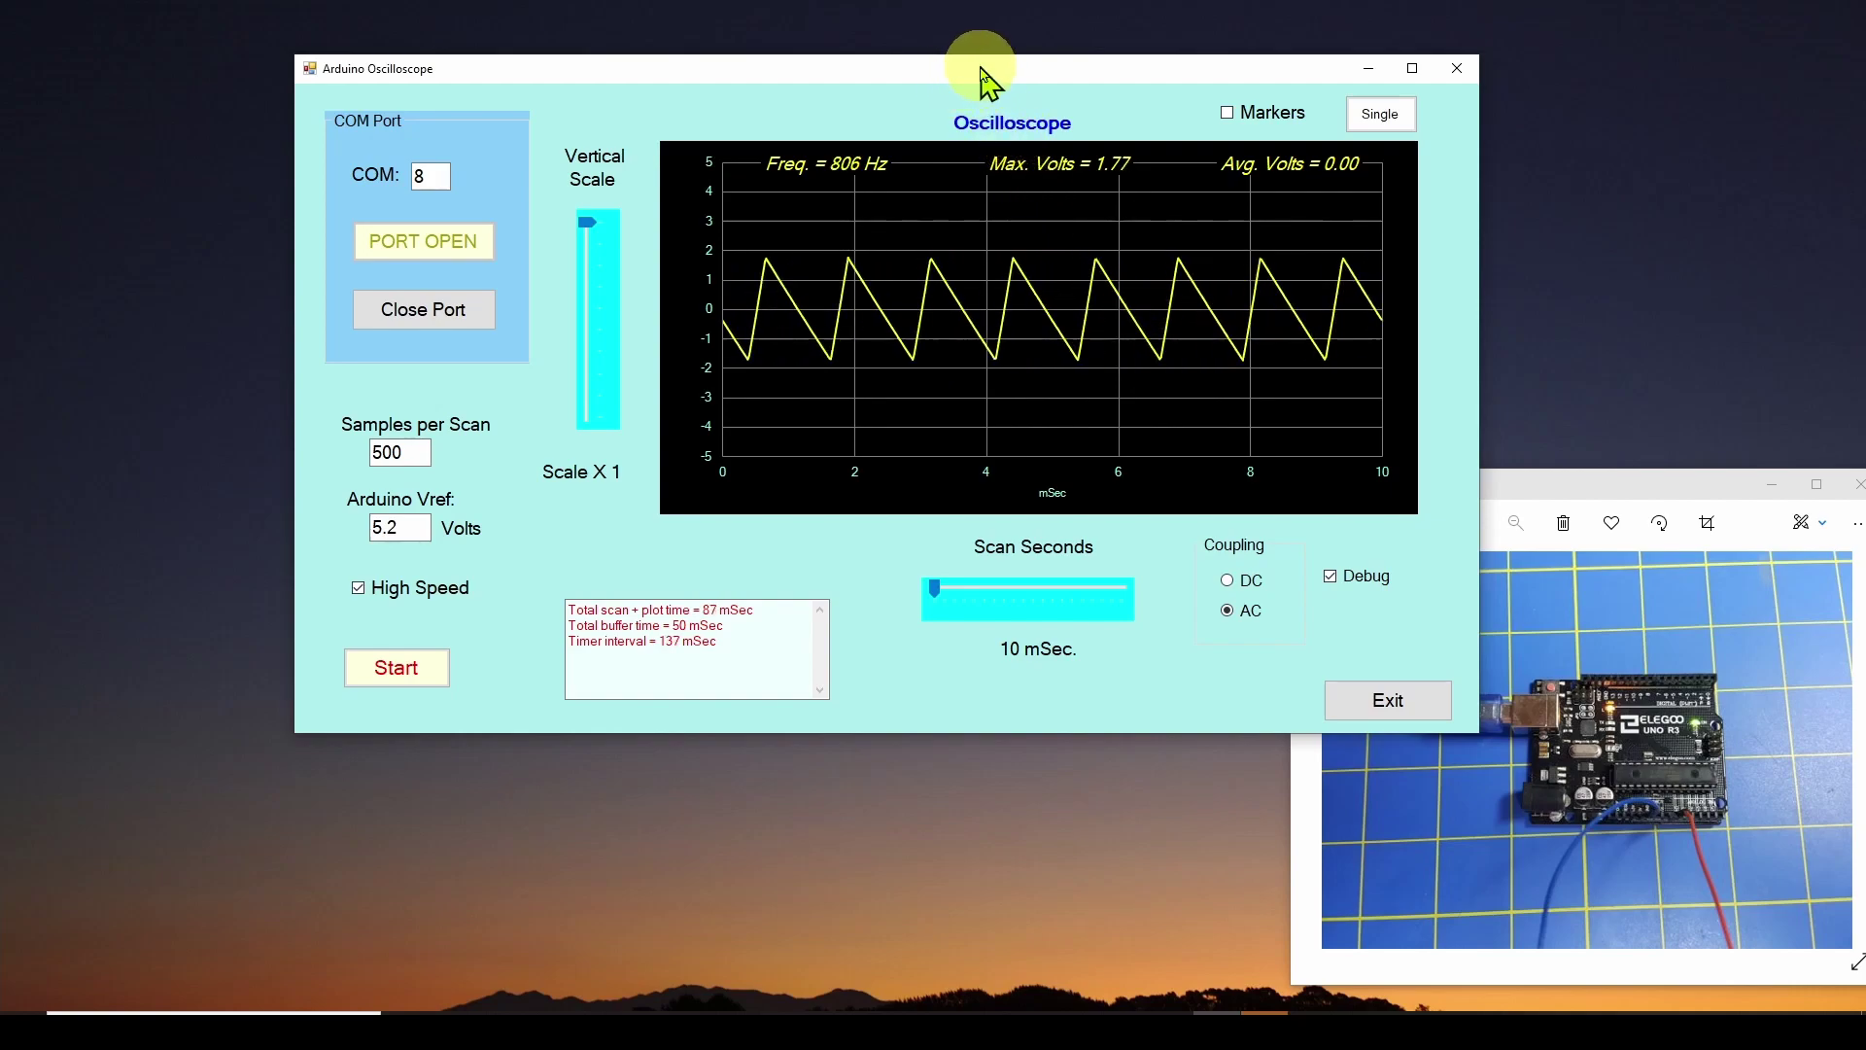
Drag the Arduino Oscilloscope window a short distance right and slightly up
{"action": "left_click_drag", "start_coordinate": [984, 78], "coordinate": [1007, 72]}
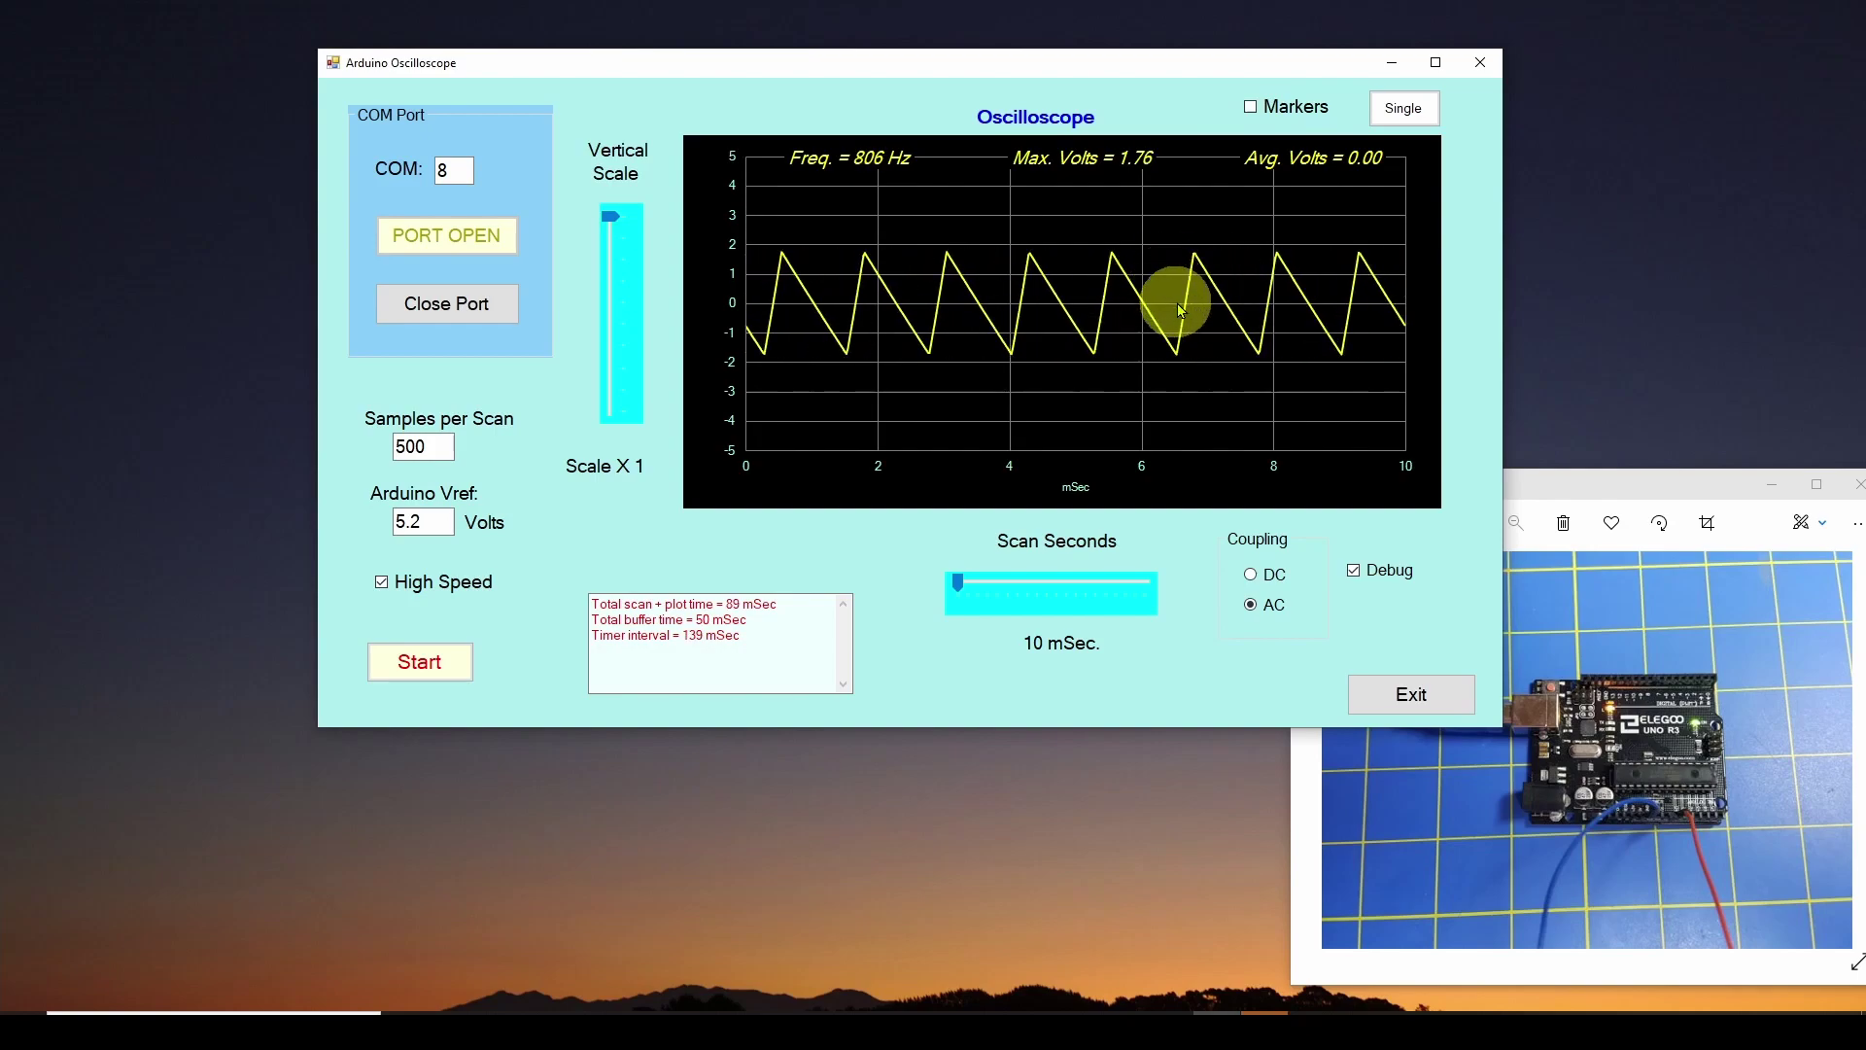
{"action": "left_click", "coordinate": [1252, 109]}
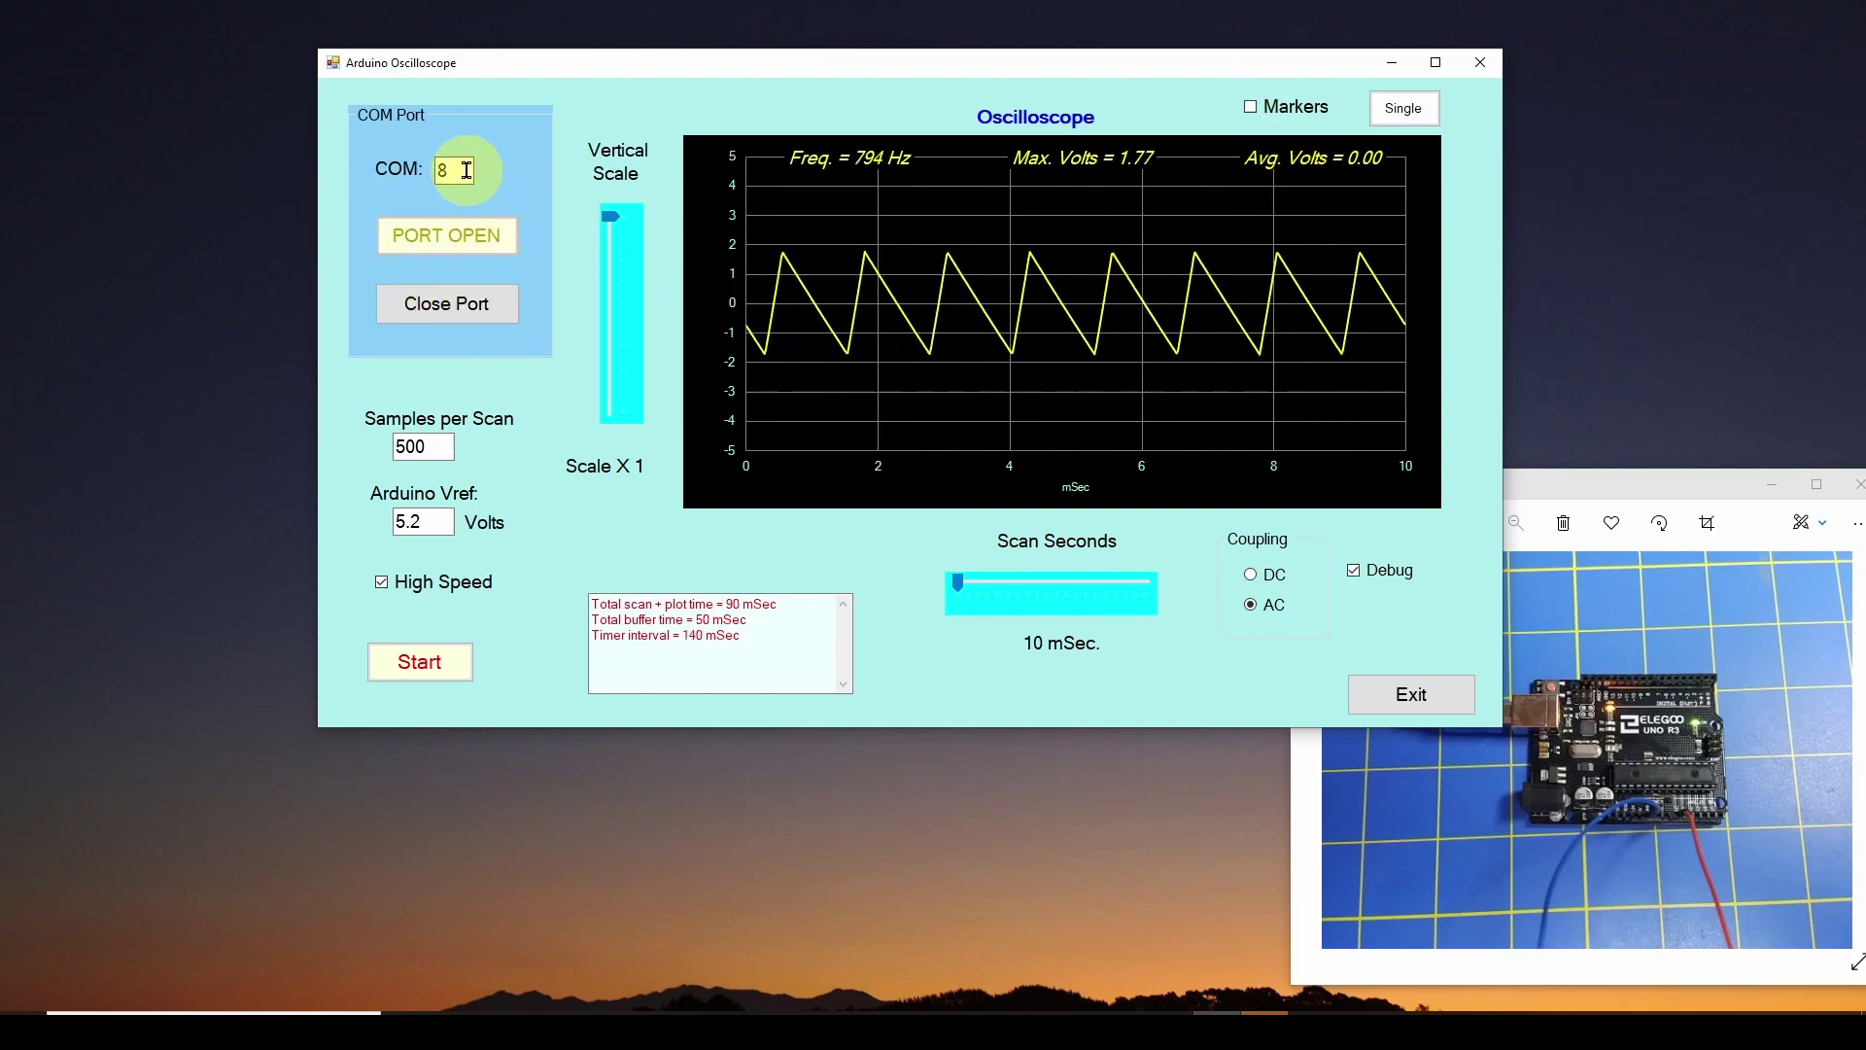
Move the ArduinoWiringSmall.jpg photo from the lower right to the screen centre over the plot
{"action": "left_click", "coordinate": [1591, 492]}
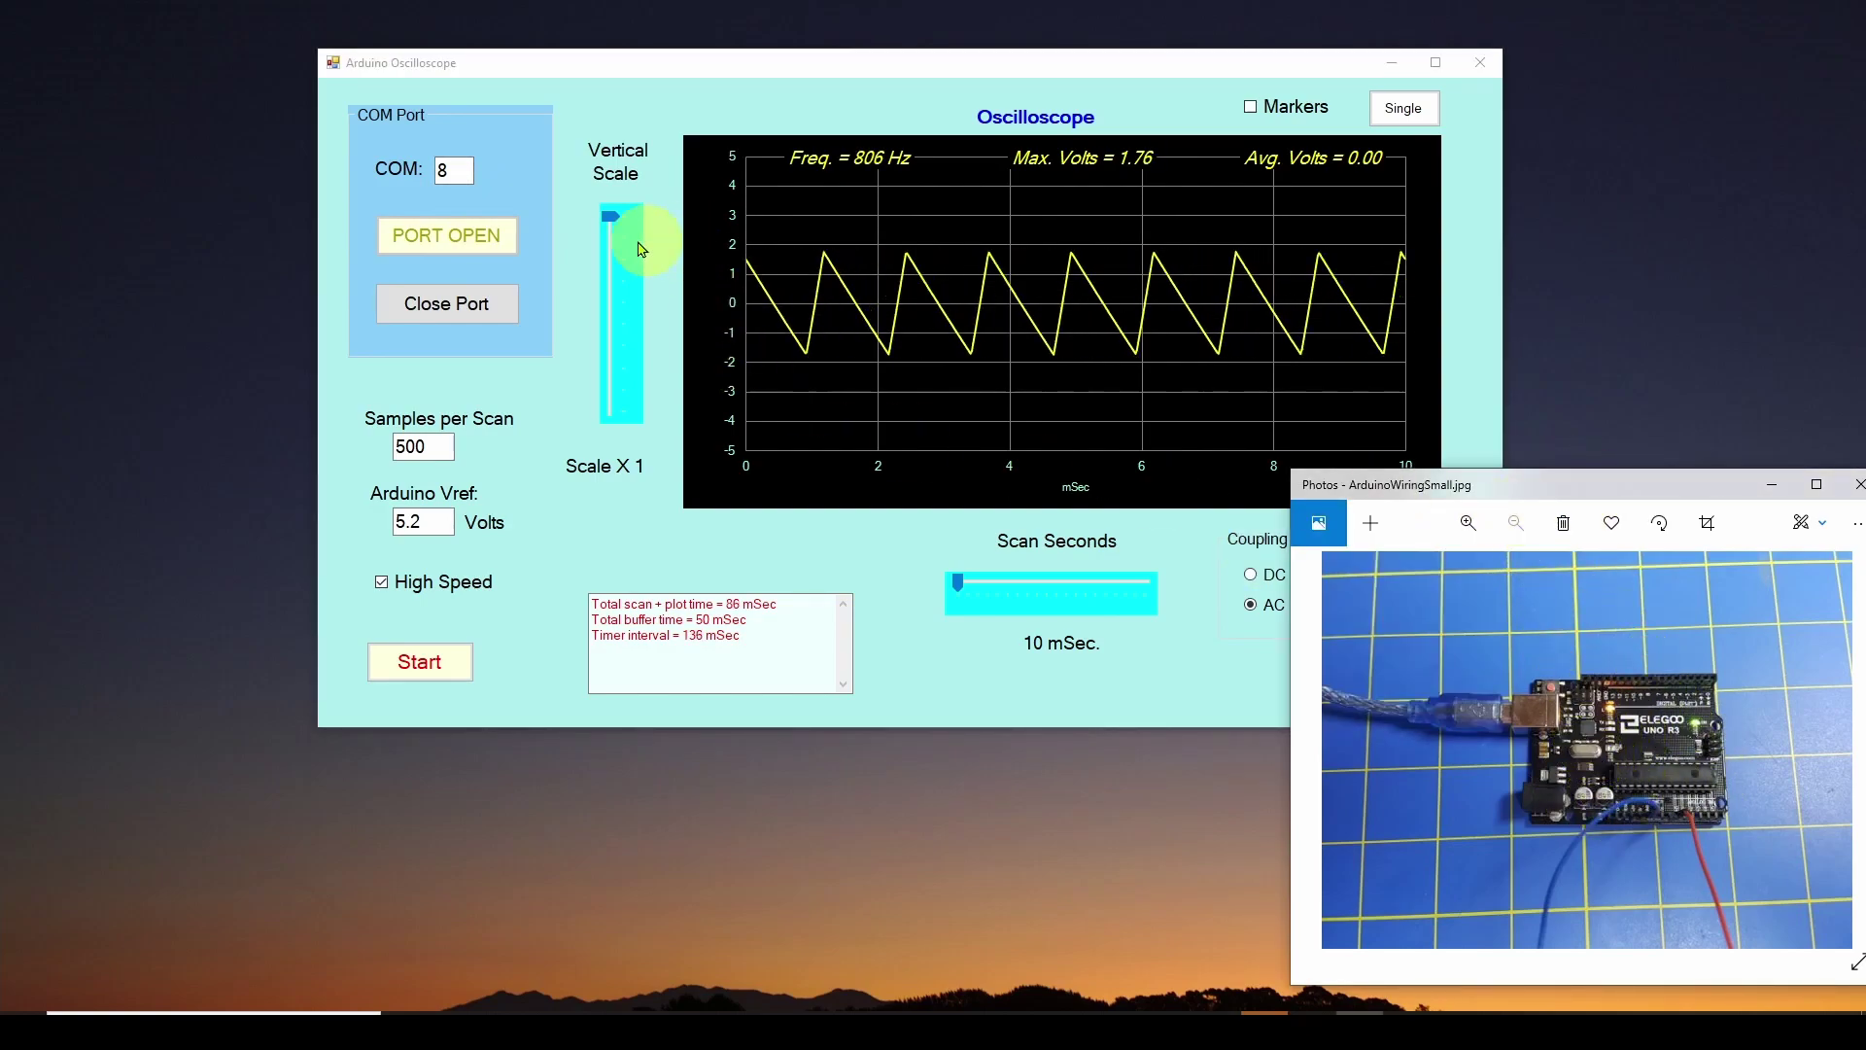
{"action": "left_click", "coordinate": [475, 207]}
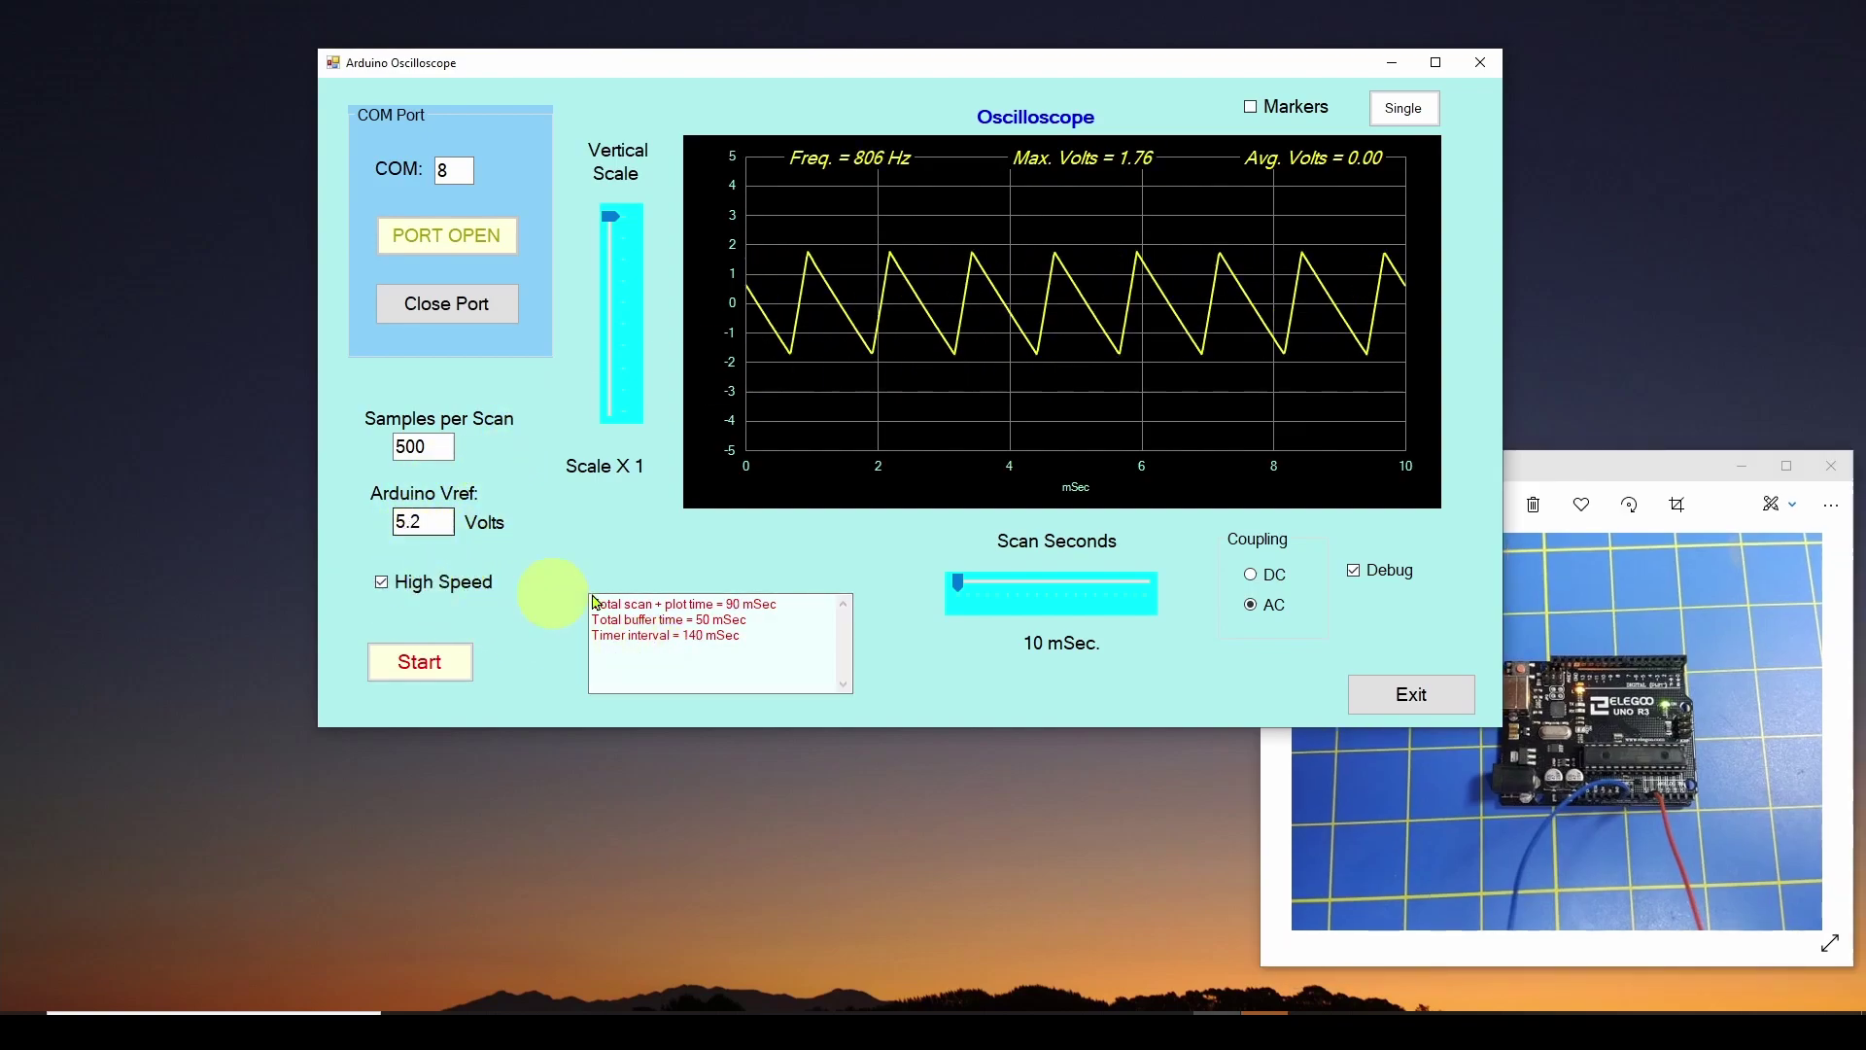
{"action": "left_click_drag", "start_coordinate": [1572, 456], "coordinate": [1053, 322]}
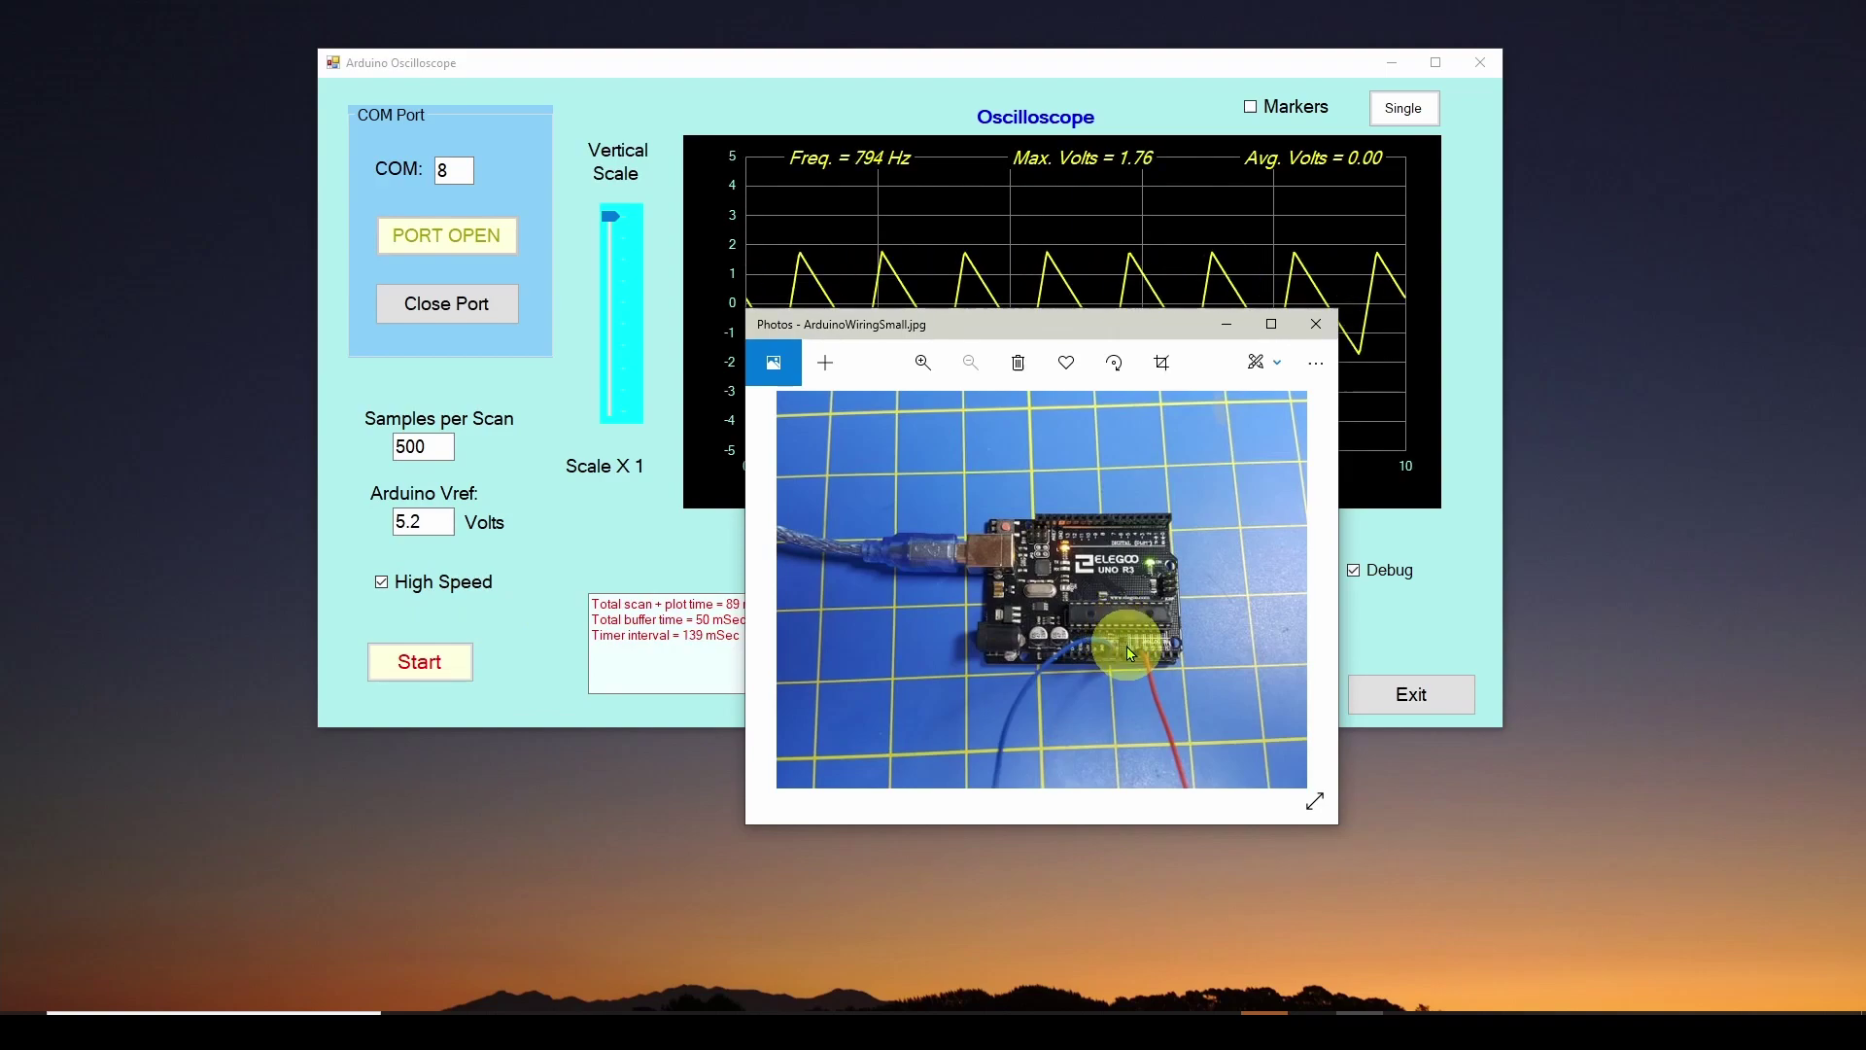
Drag the wiring photo to the lower right and raise the oscilloscope window in front
{"action": "left_click_drag", "start_coordinate": [1018, 335], "coordinate": [1458, 454]}
{"action": "left_click", "coordinate": [1090, 81]}
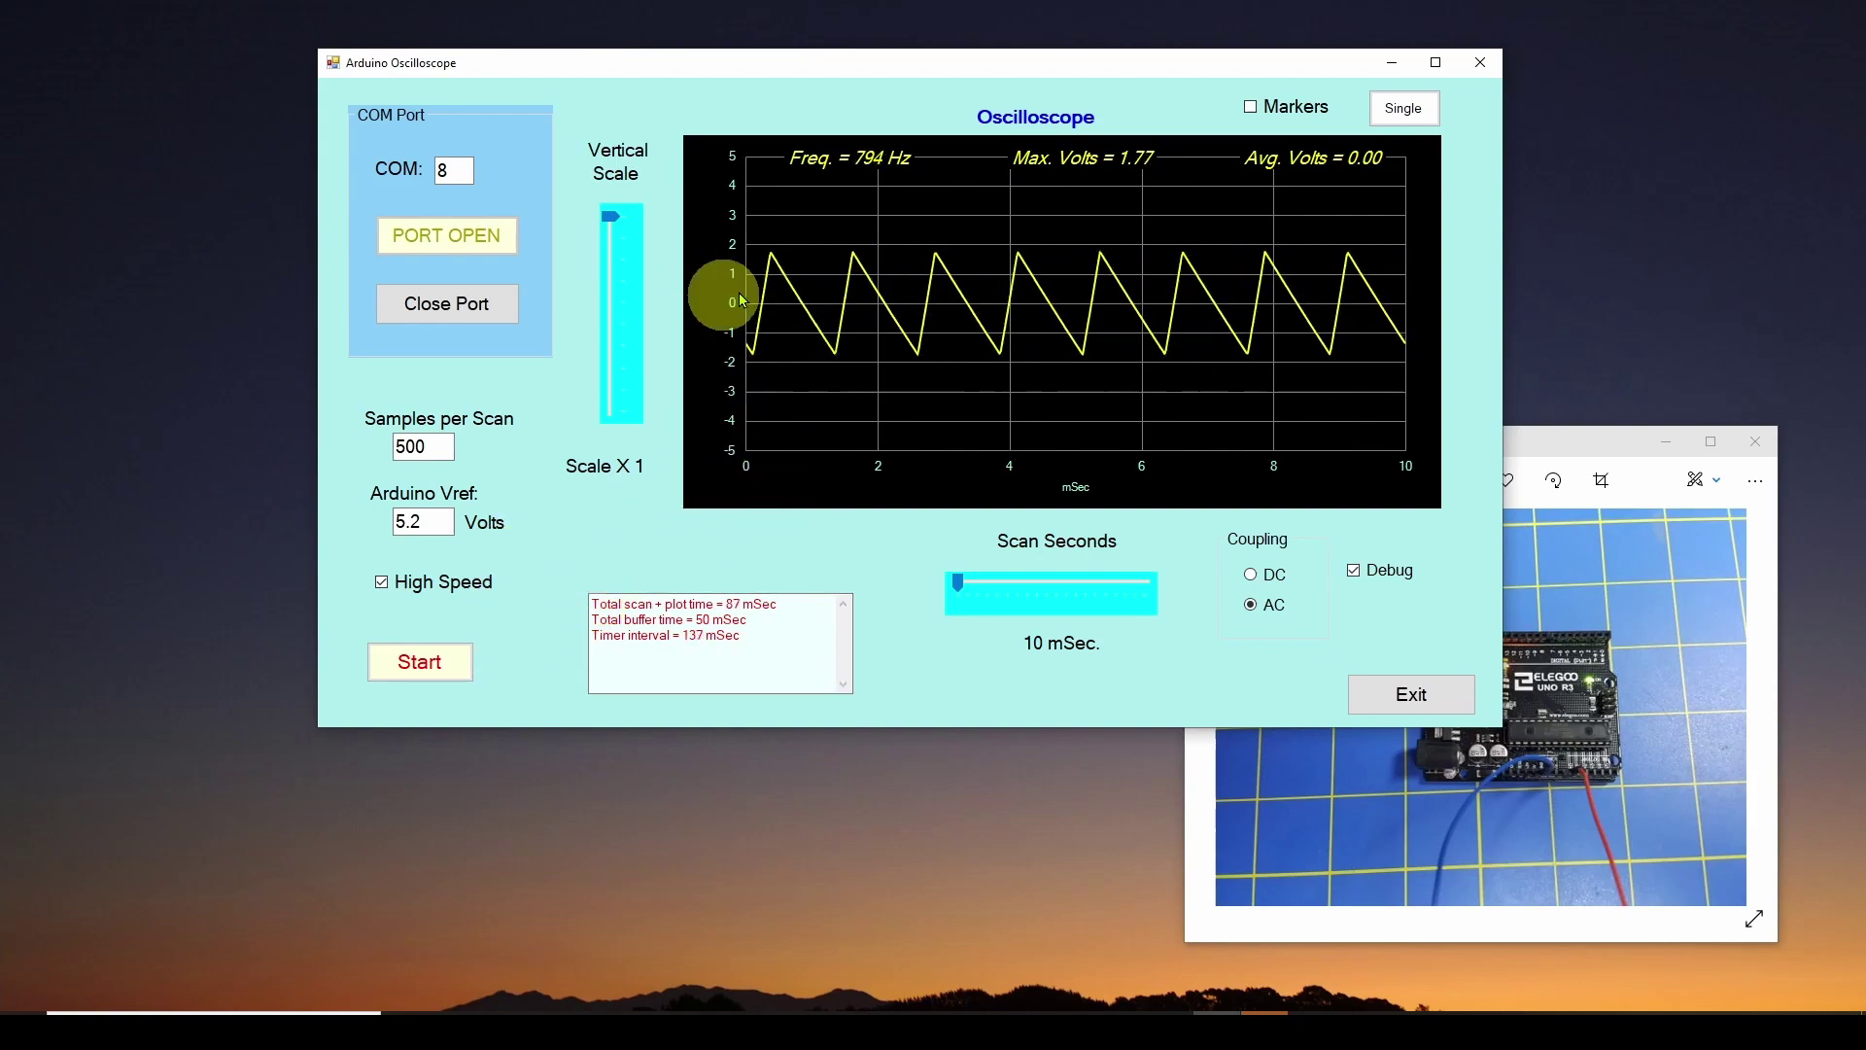
{"action": "mouse_move", "coordinate": [610, 218]}
{"action": "left_mouse_down"}
{"action": "mouse_move", "coordinate": [604, 412]}
{"action": "mouse_move", "coordinate": [613, 212]}
{"action": "left_mouse_up"}
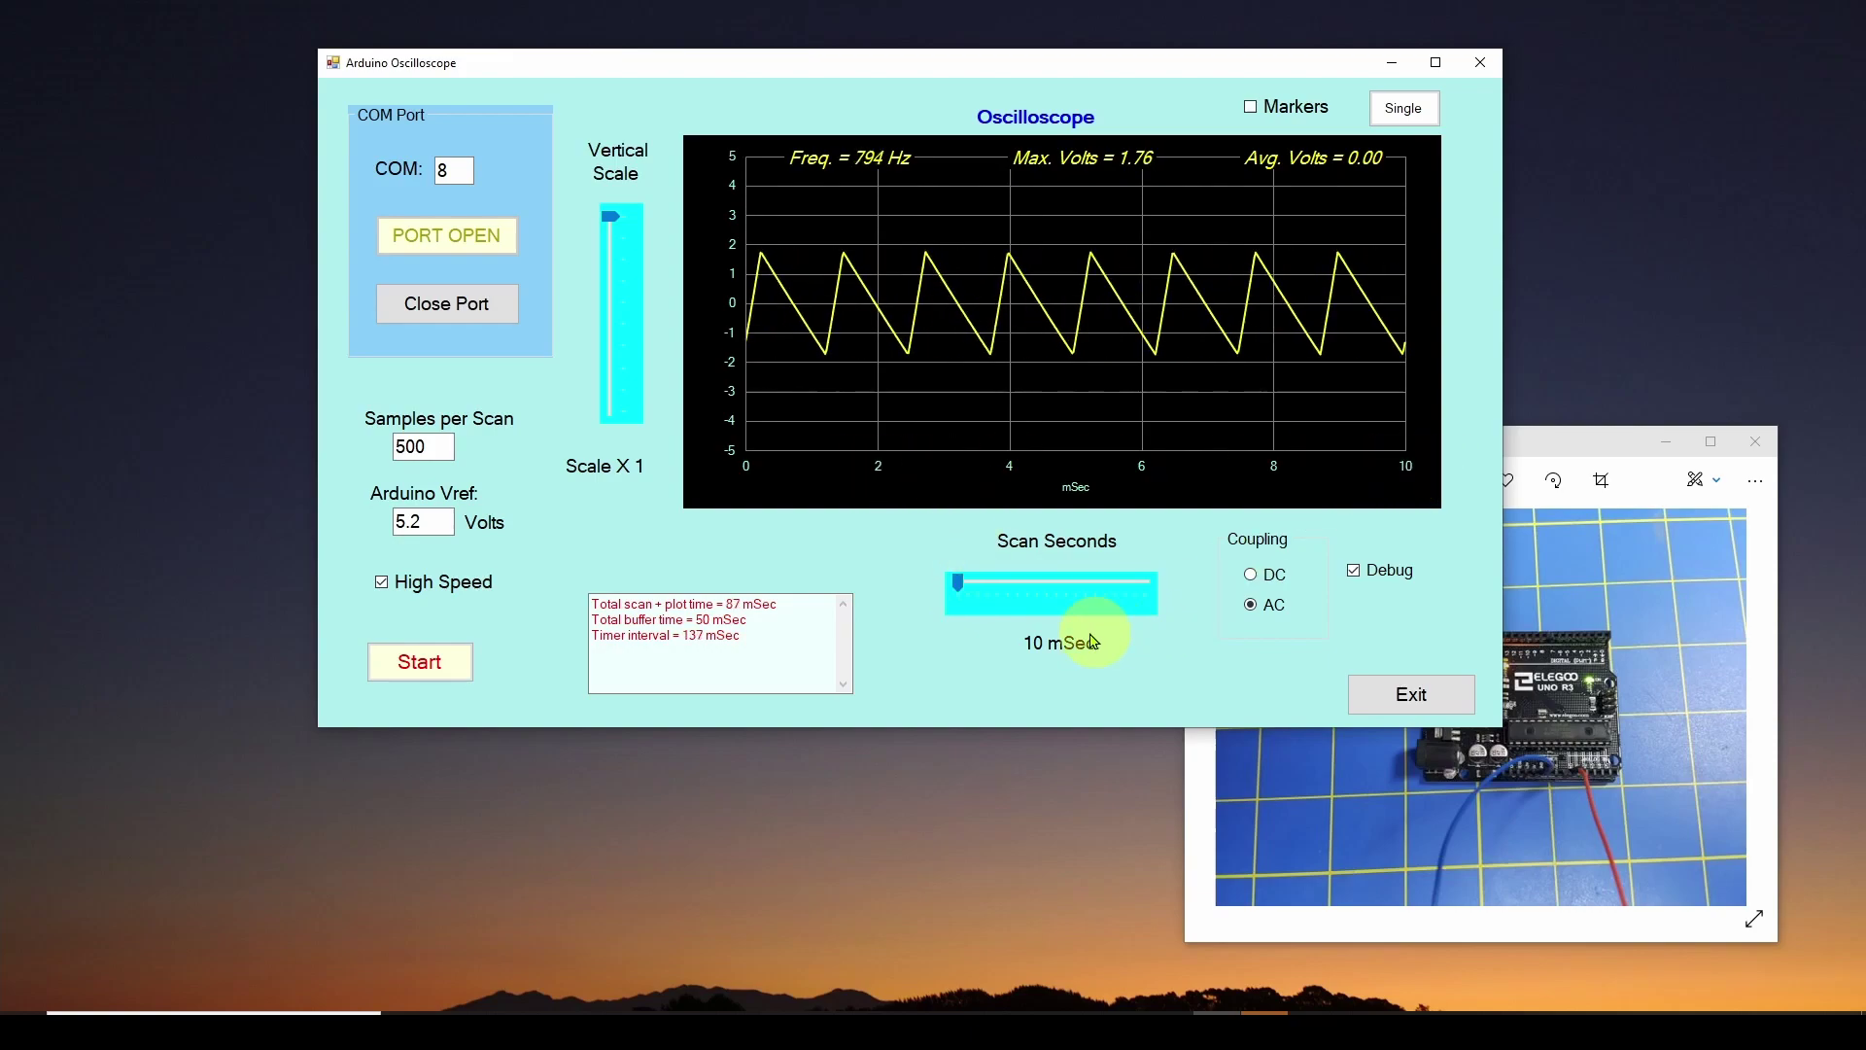
{"action": "mouse_move", "coordinate": [984, 587]}
{"action": "left_mouse_down"}
{"action": "mouse_move", "coordinate": [1192, 587]}
{"action": "mouse_move", "coordinate": [957, 583]}
{"action": "left_mouse_up"}
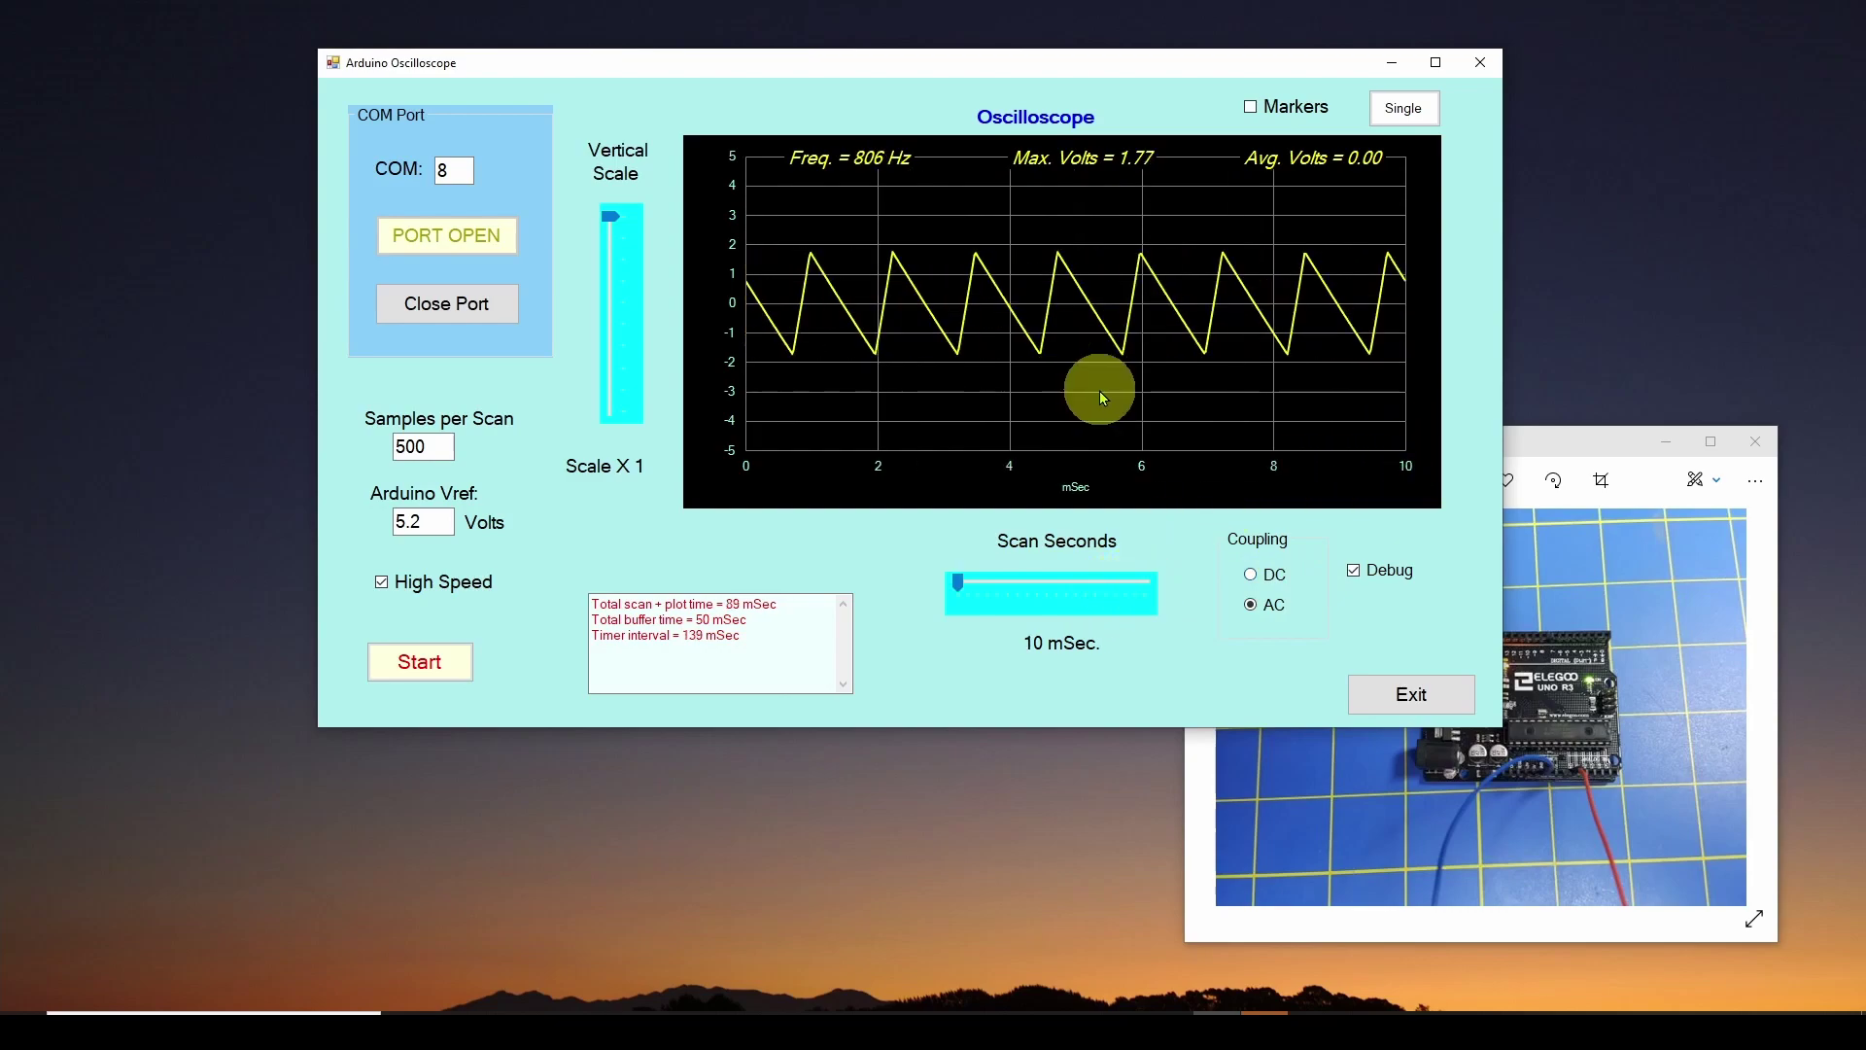
Toggle Markers on and off again, then capture a Single sweep of the sawtooth
{"action": "left_click", "coordinate": [1253, 110]}
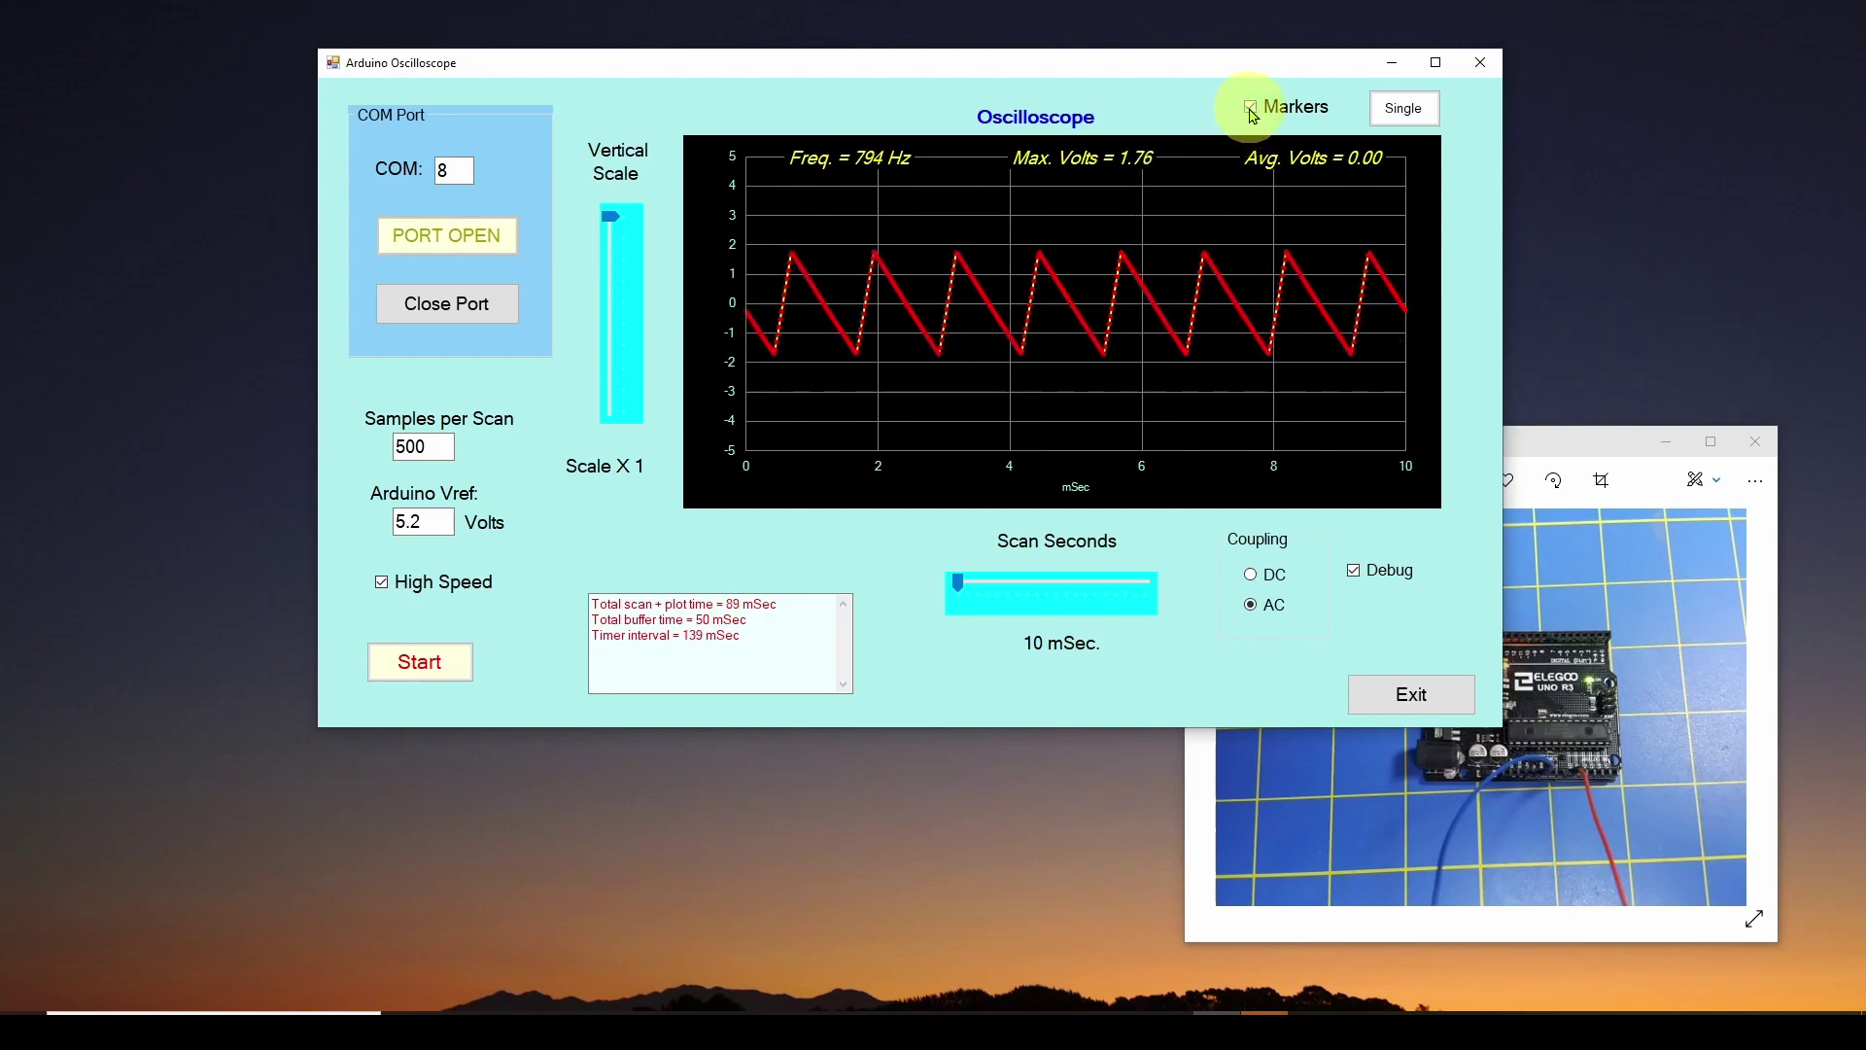
{"action": "left_click", "coordinate": [1252, 110]}
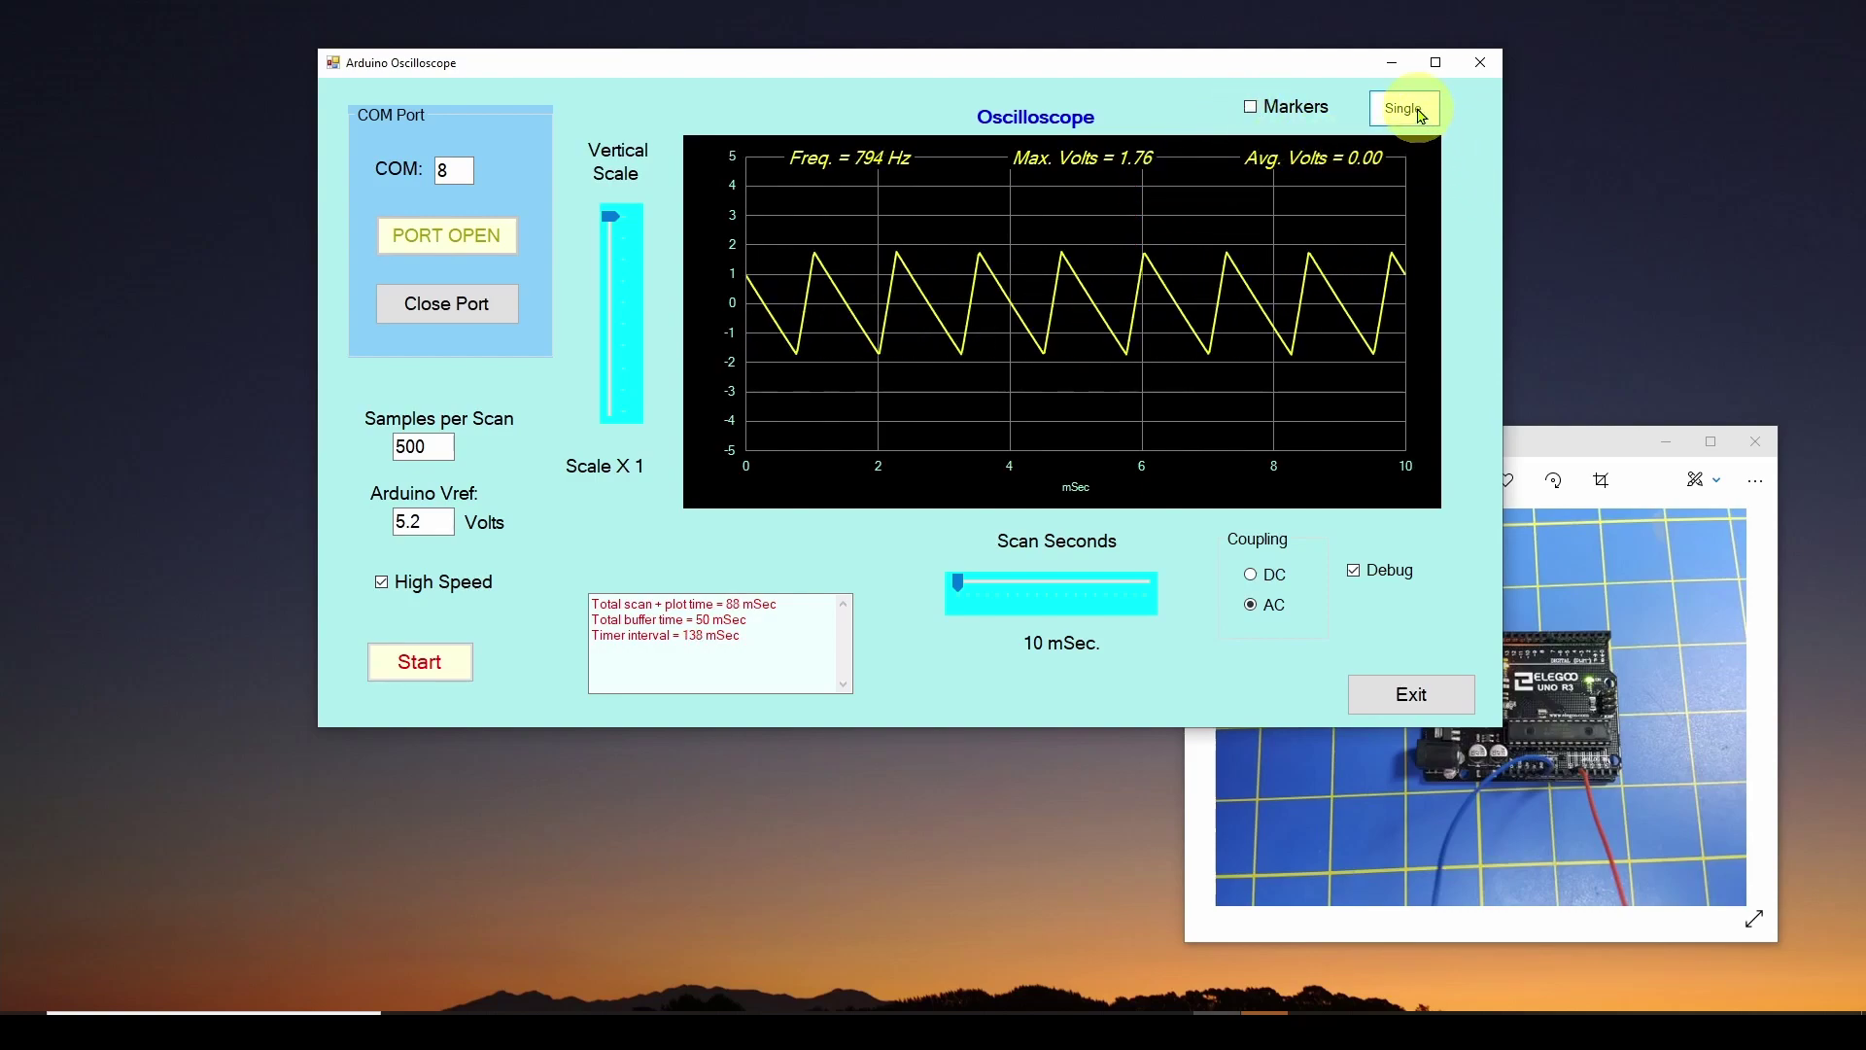
{"action": "left_click", "coordinate": [1407, 116]}
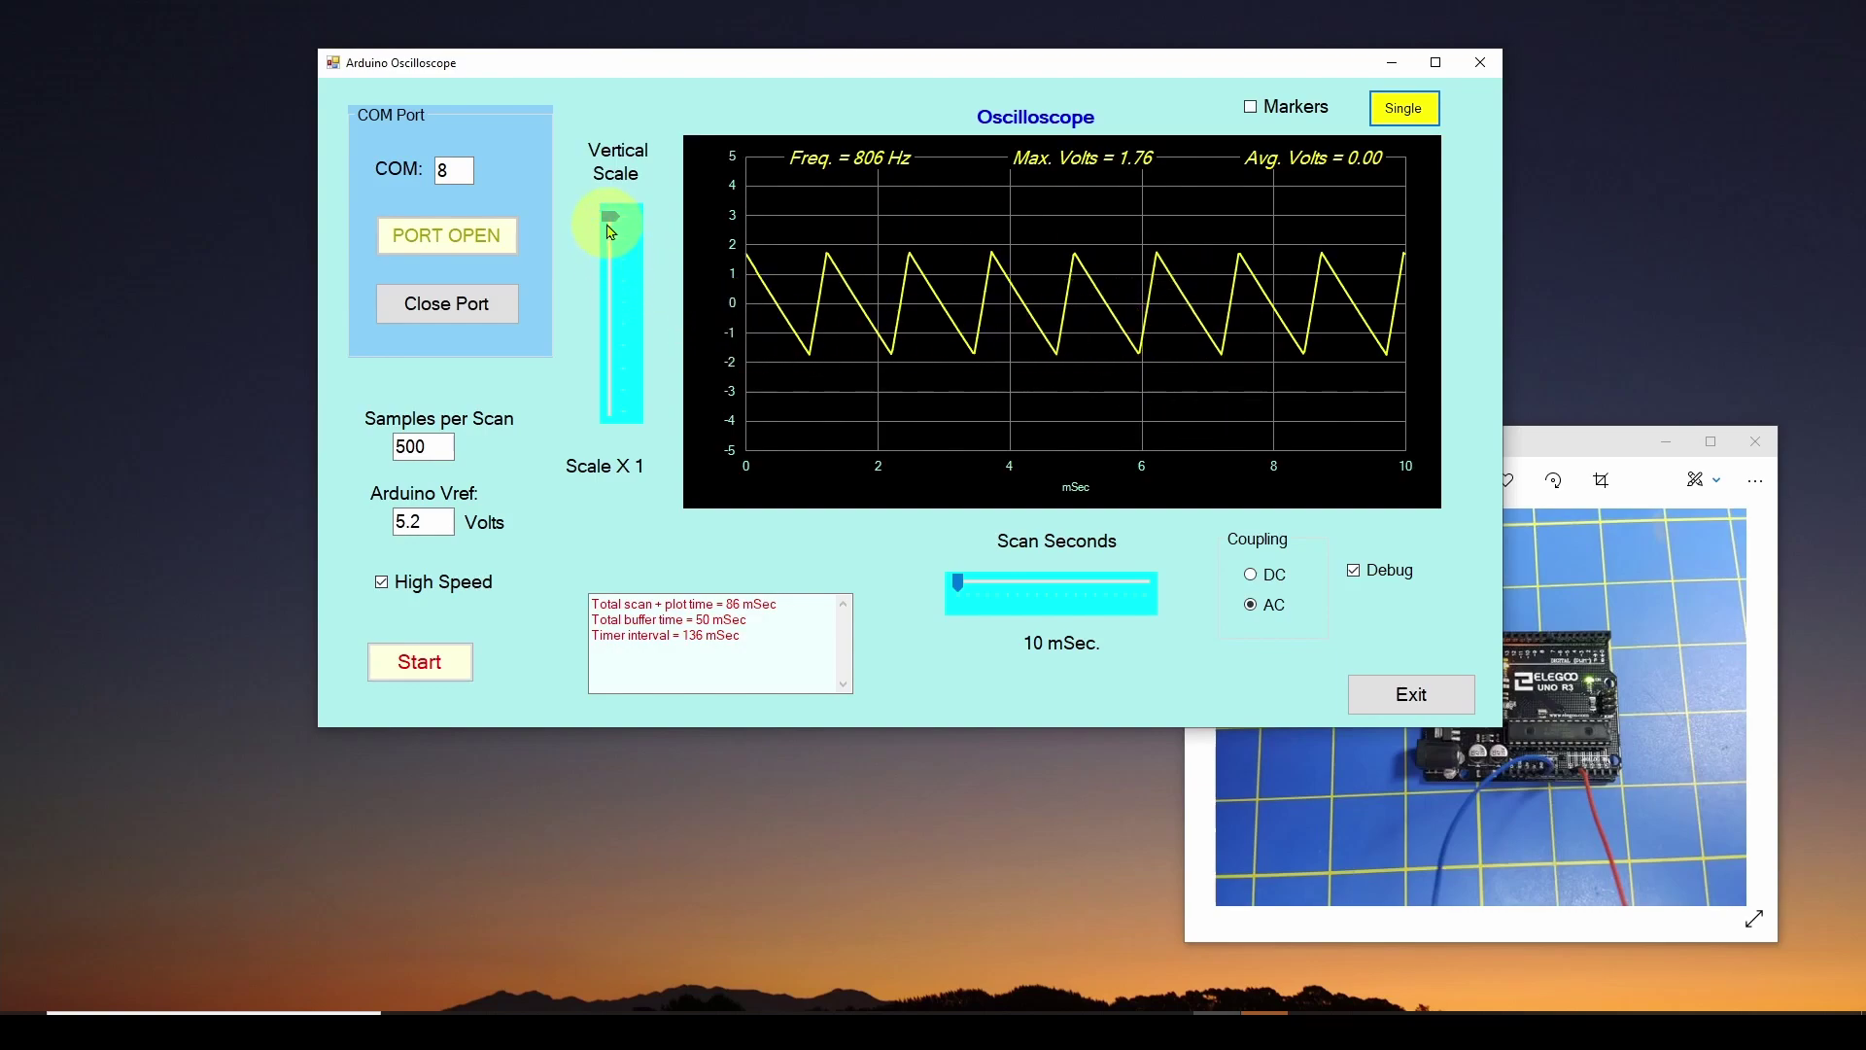
{"action": "left_click", "coordinate": [1253, 575]}
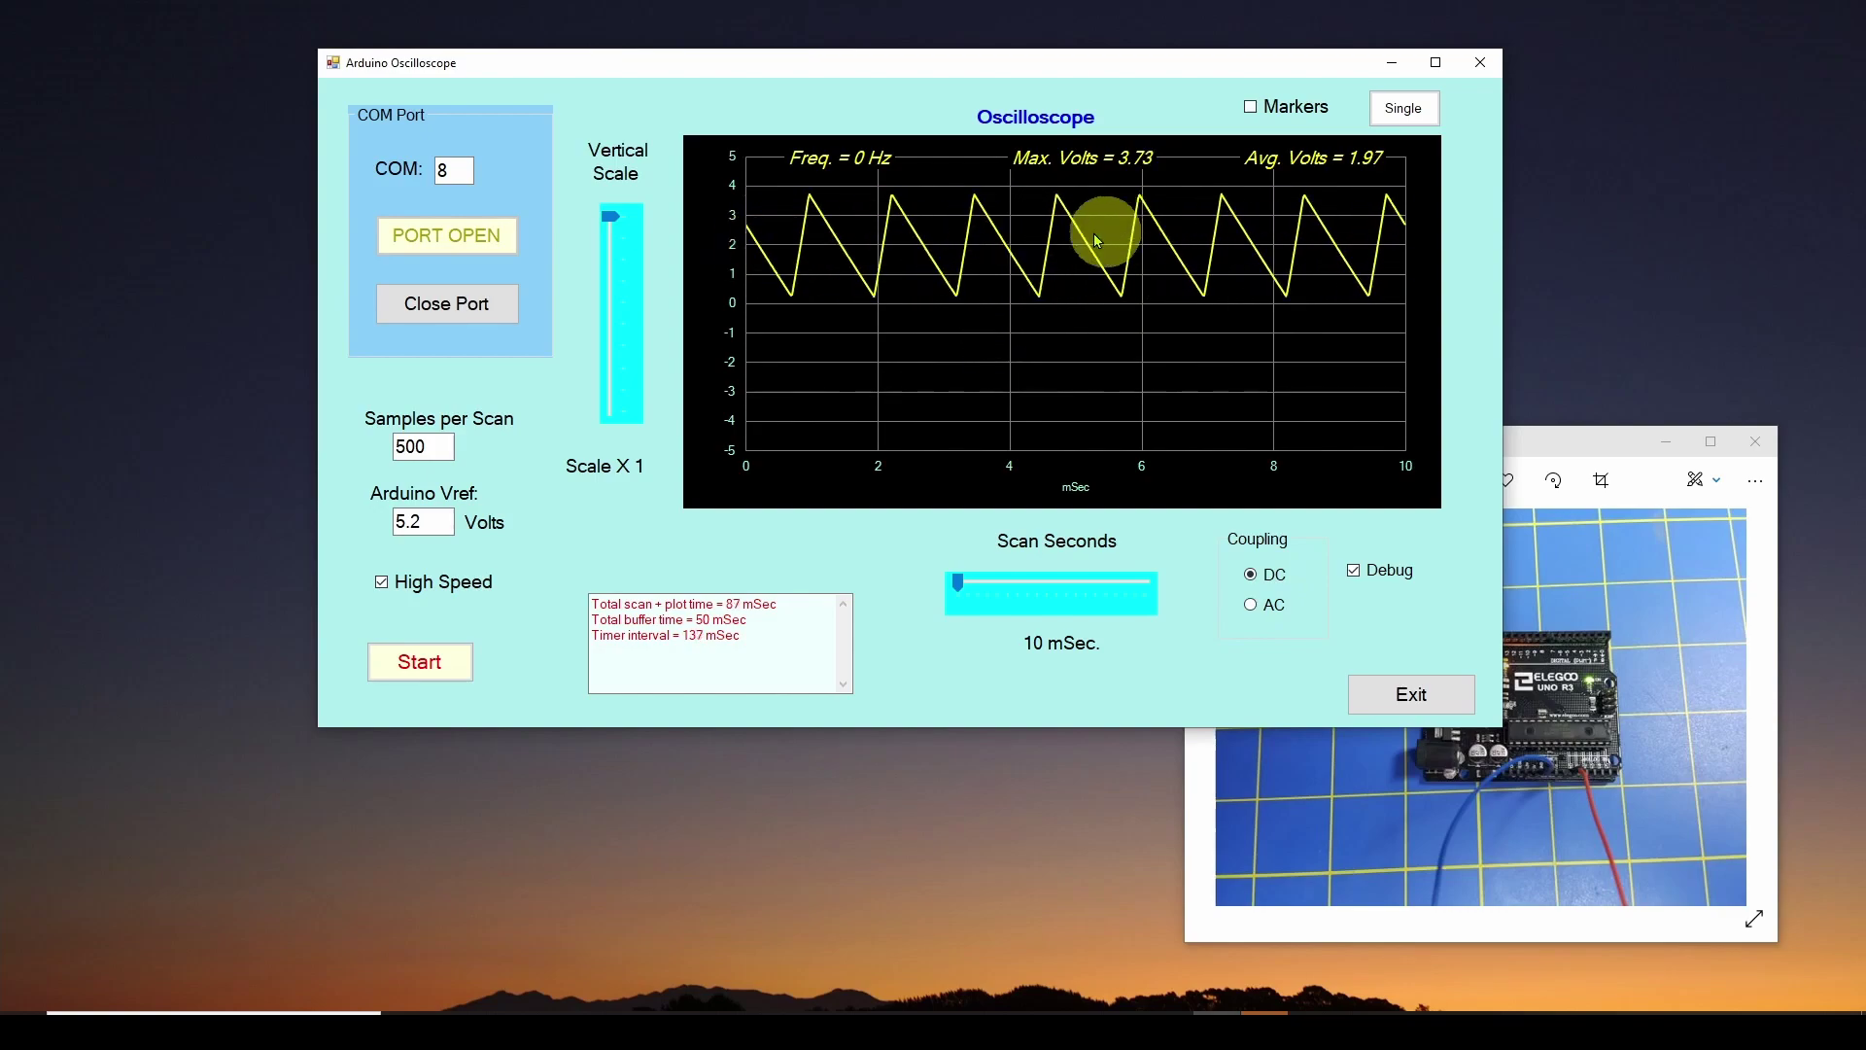
{"action": "left_click", "coordinate": [1273, 609]}
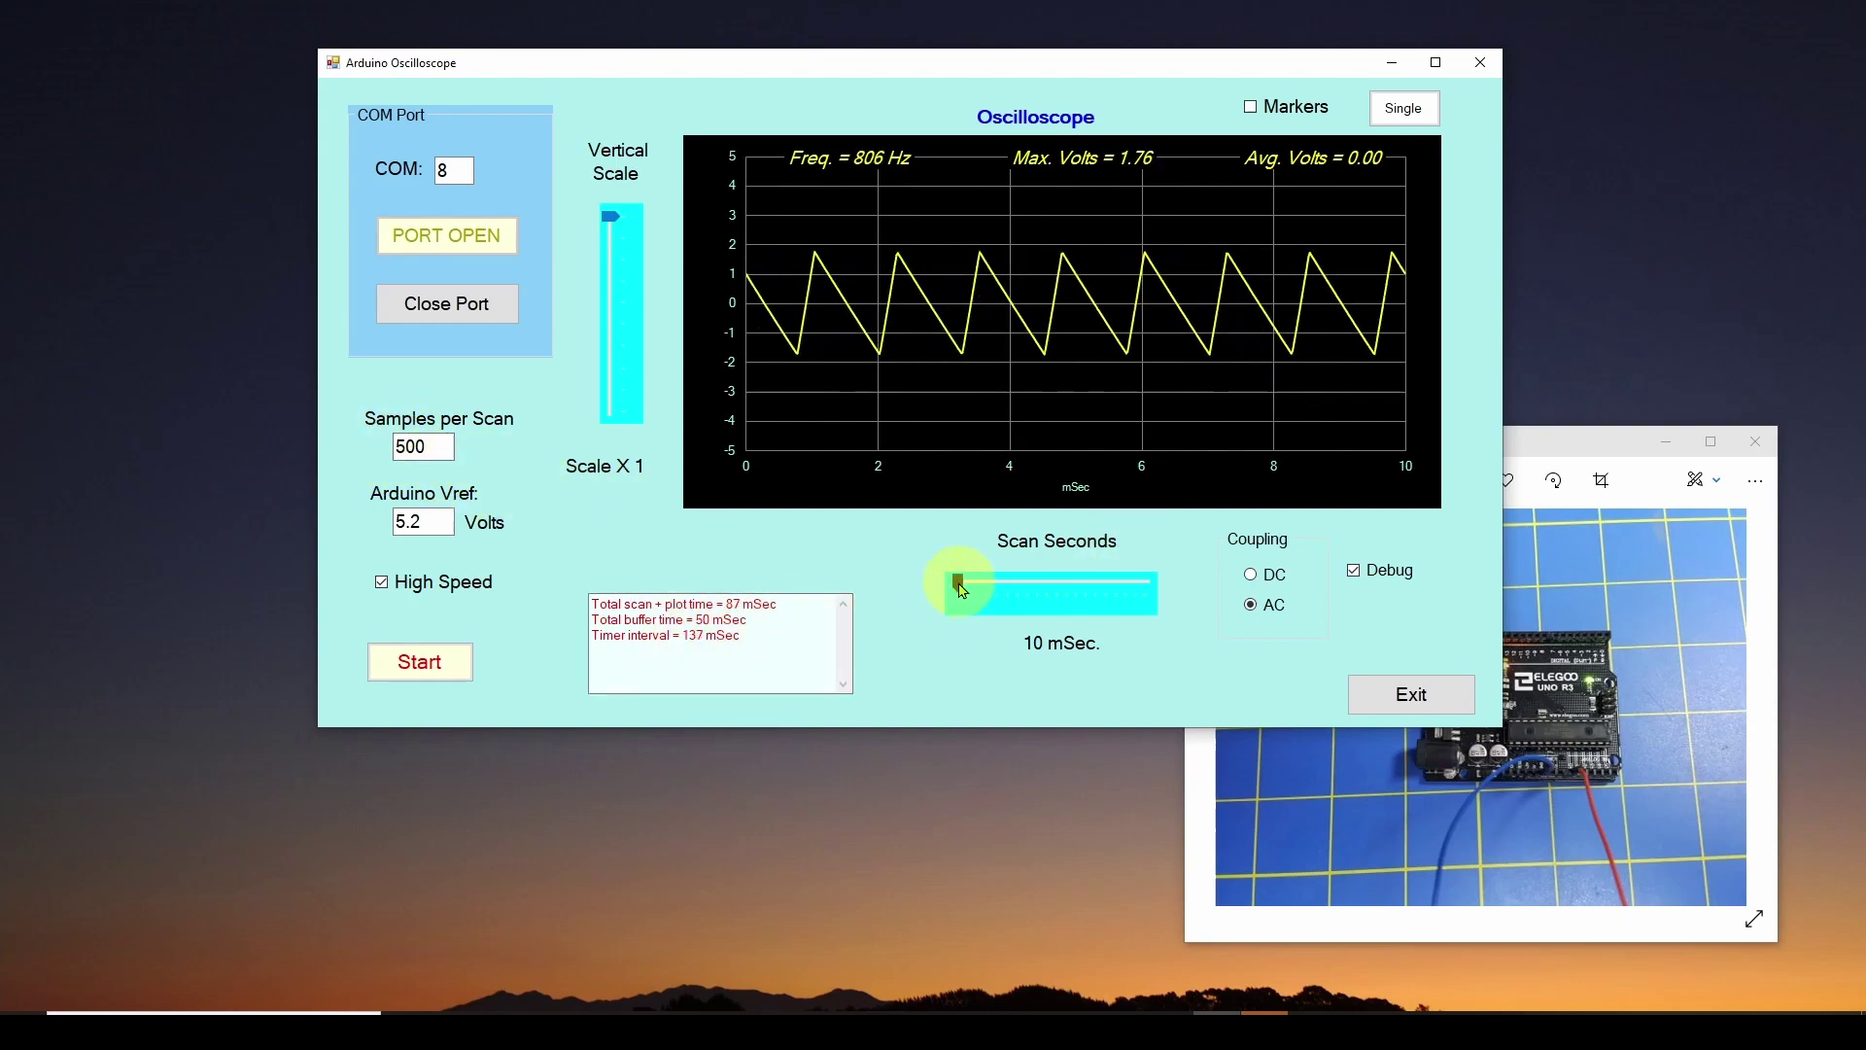
{"action": "left_click", "coordinate": [1050, 584]}
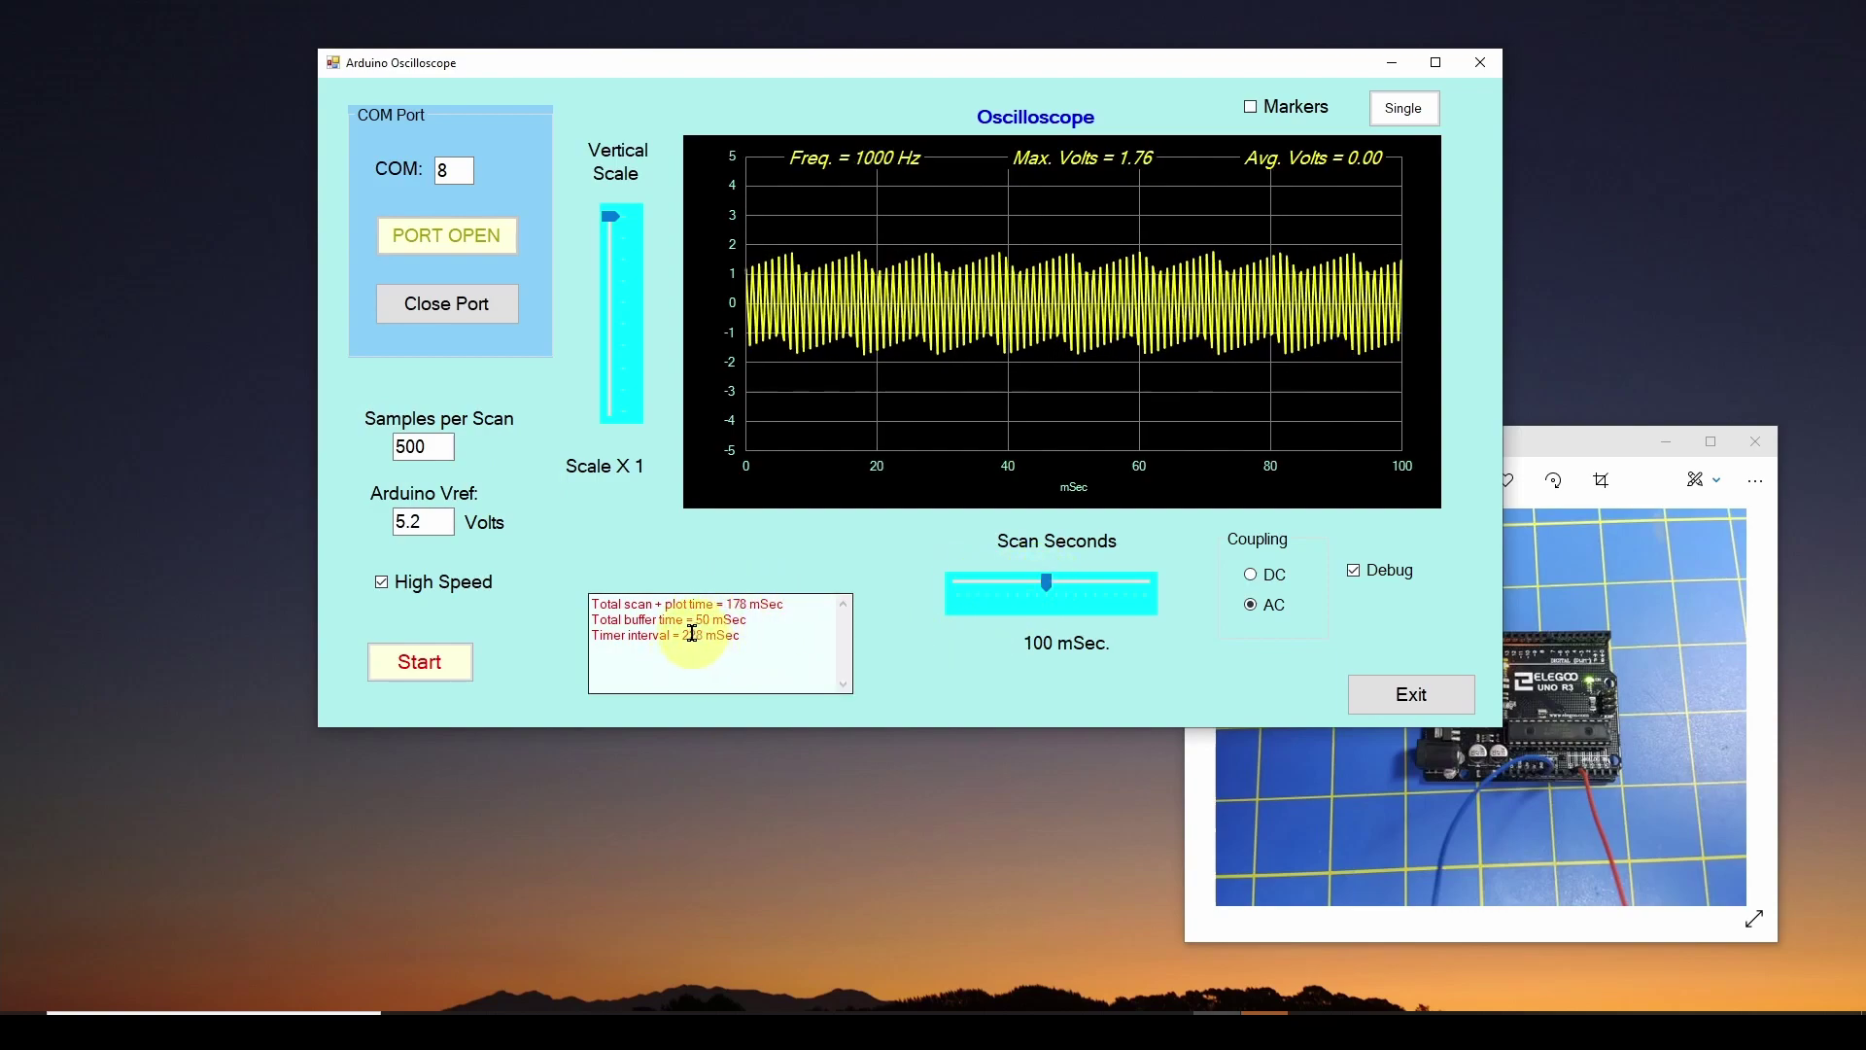
{"action": "left_click_drag", "start_coordinate": [1047, 582], "coordinate": [957, 582]}
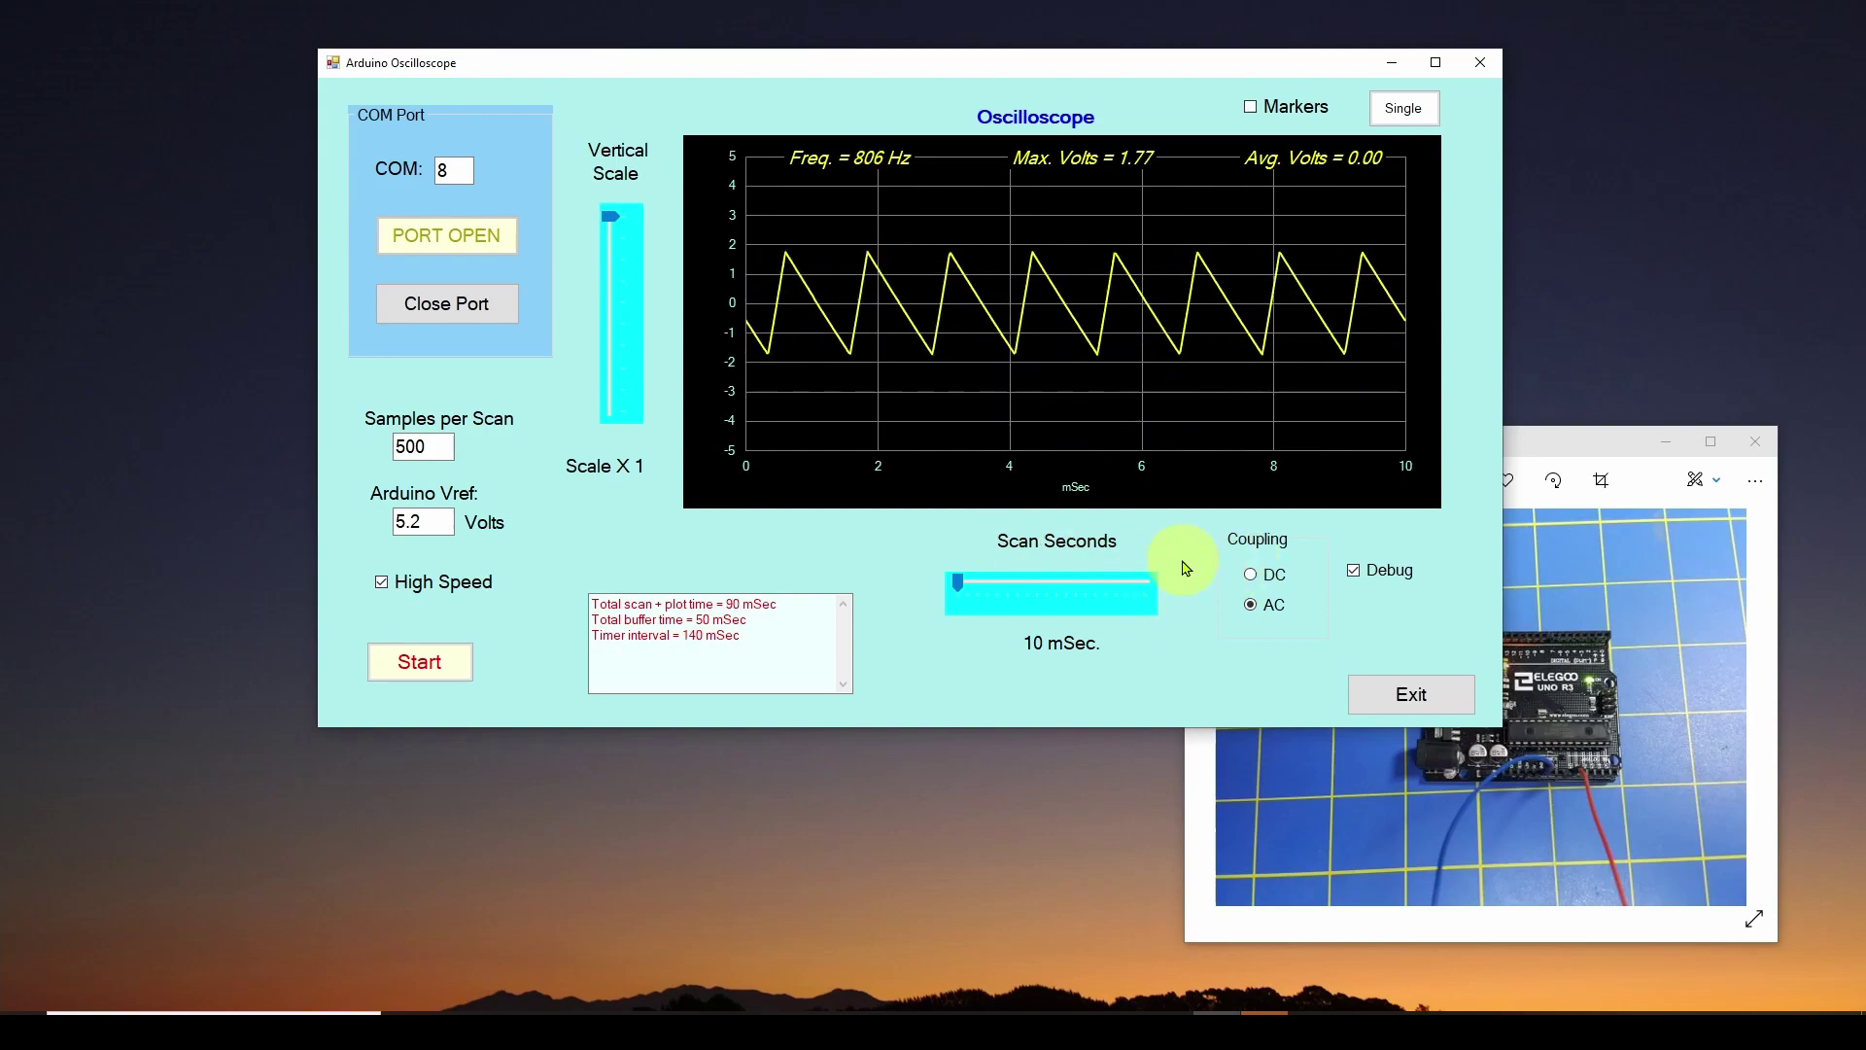
Raise the ArduinoWiringSmall.jpg photo over the oscilloscope, then park it at the lower right
{"action": "left_click_drag", "start_coordinate": [1602, 450], "coordinate": [1242, 307]}
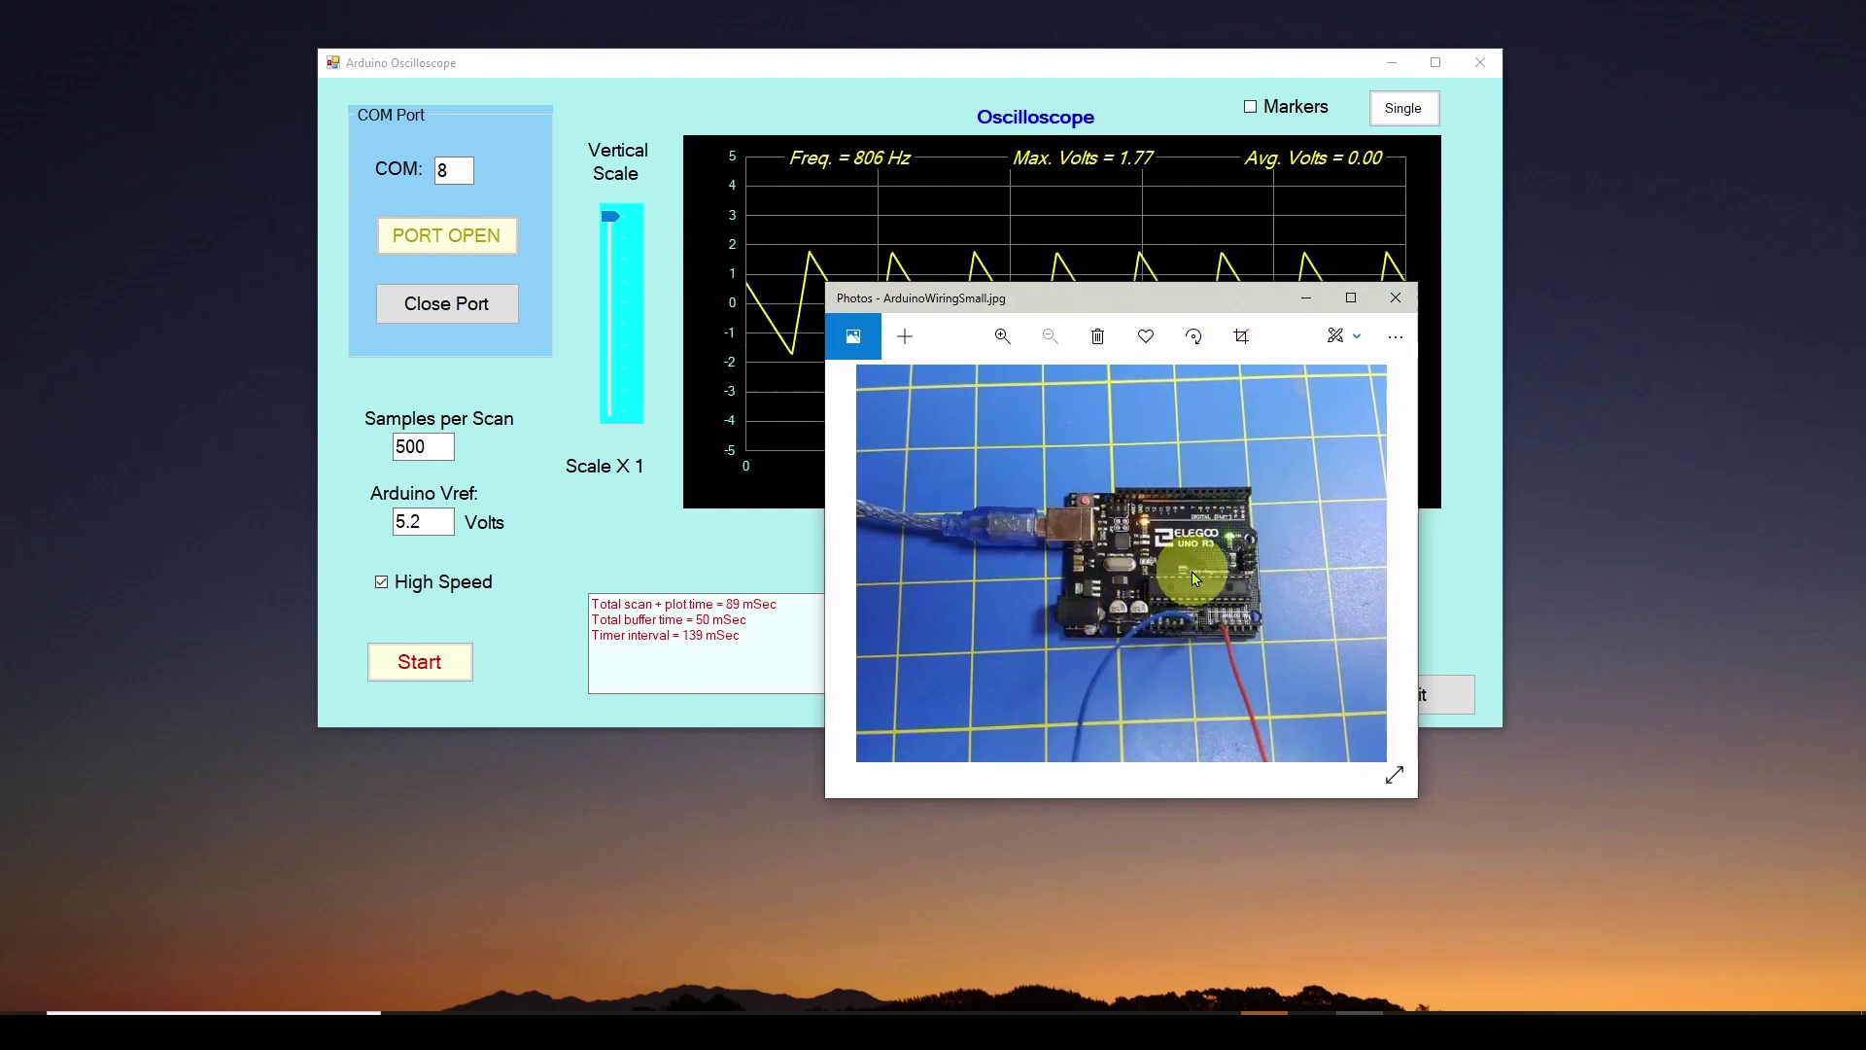
{"action": "left_click_drag", "start_coordinate": [1096, 305], "coordinate": [1493, 467]}
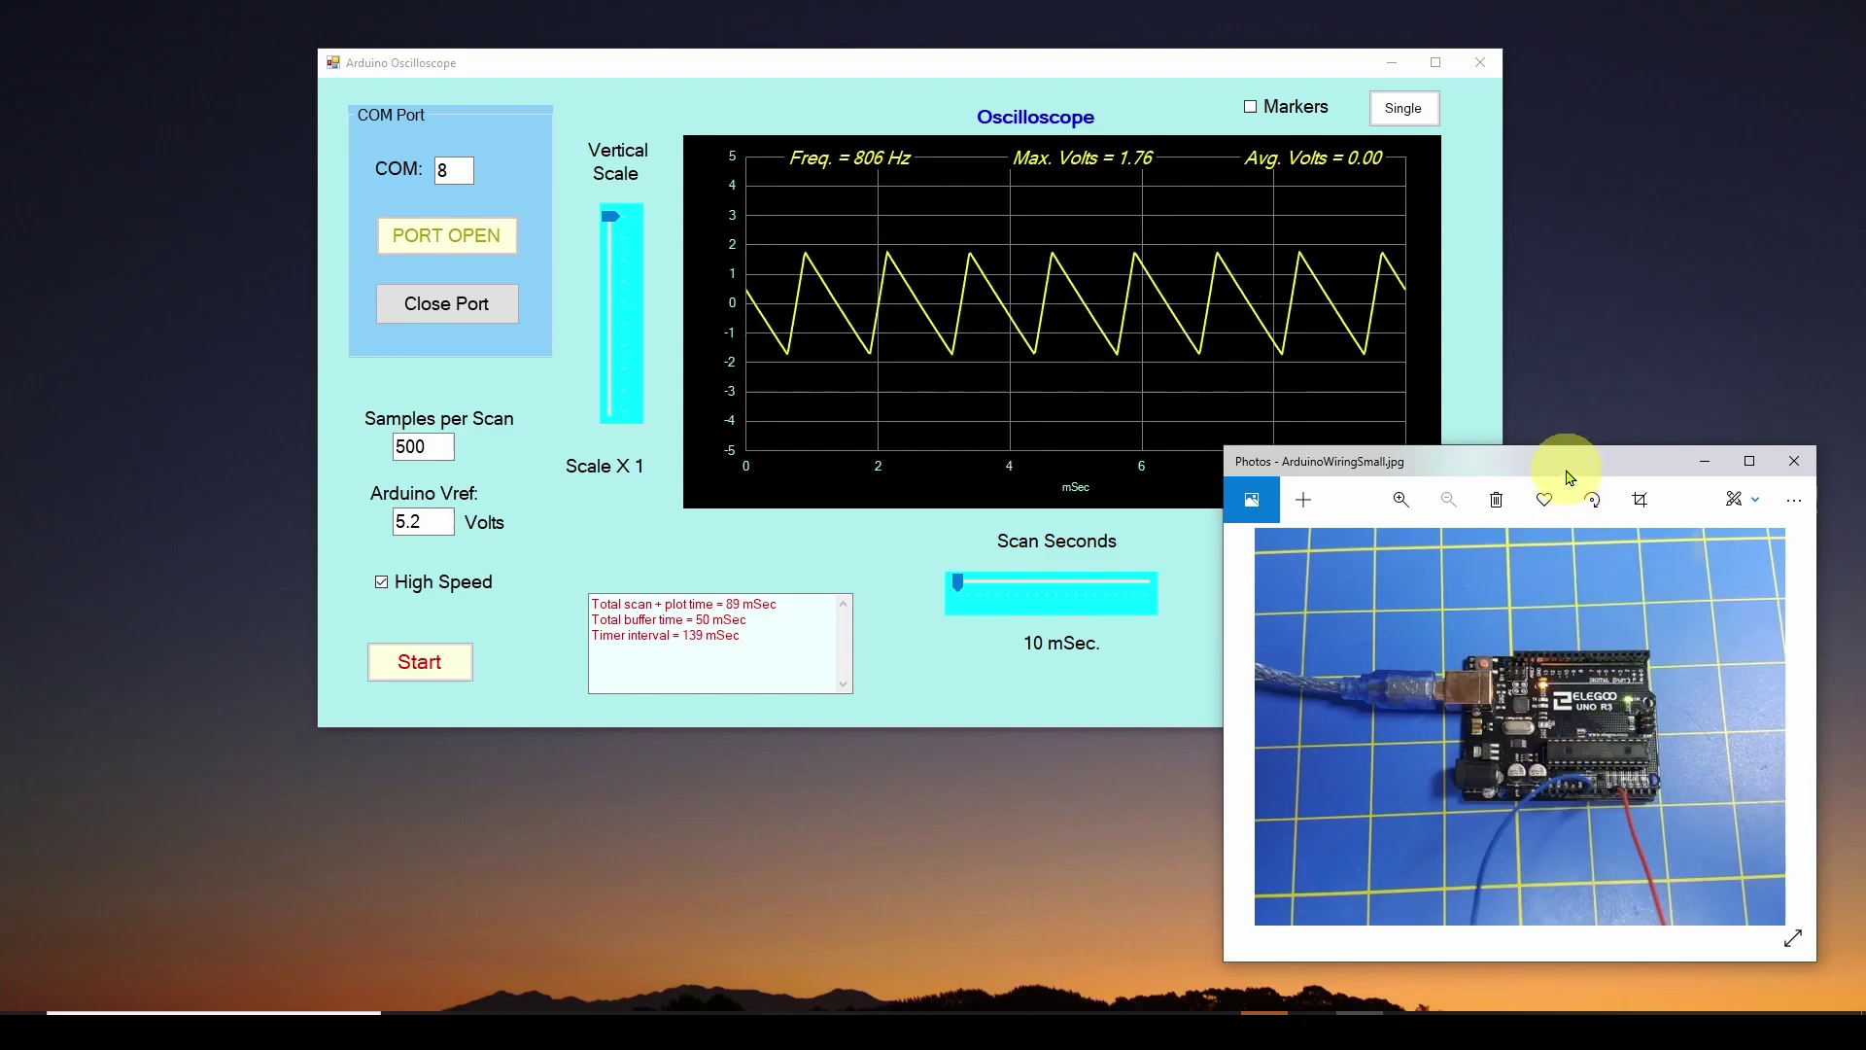
Raise the Arduino Oscilloscope window above the Photos window showing the wiring photo
{"action": "left_click", "coordinate": [937, 60]}
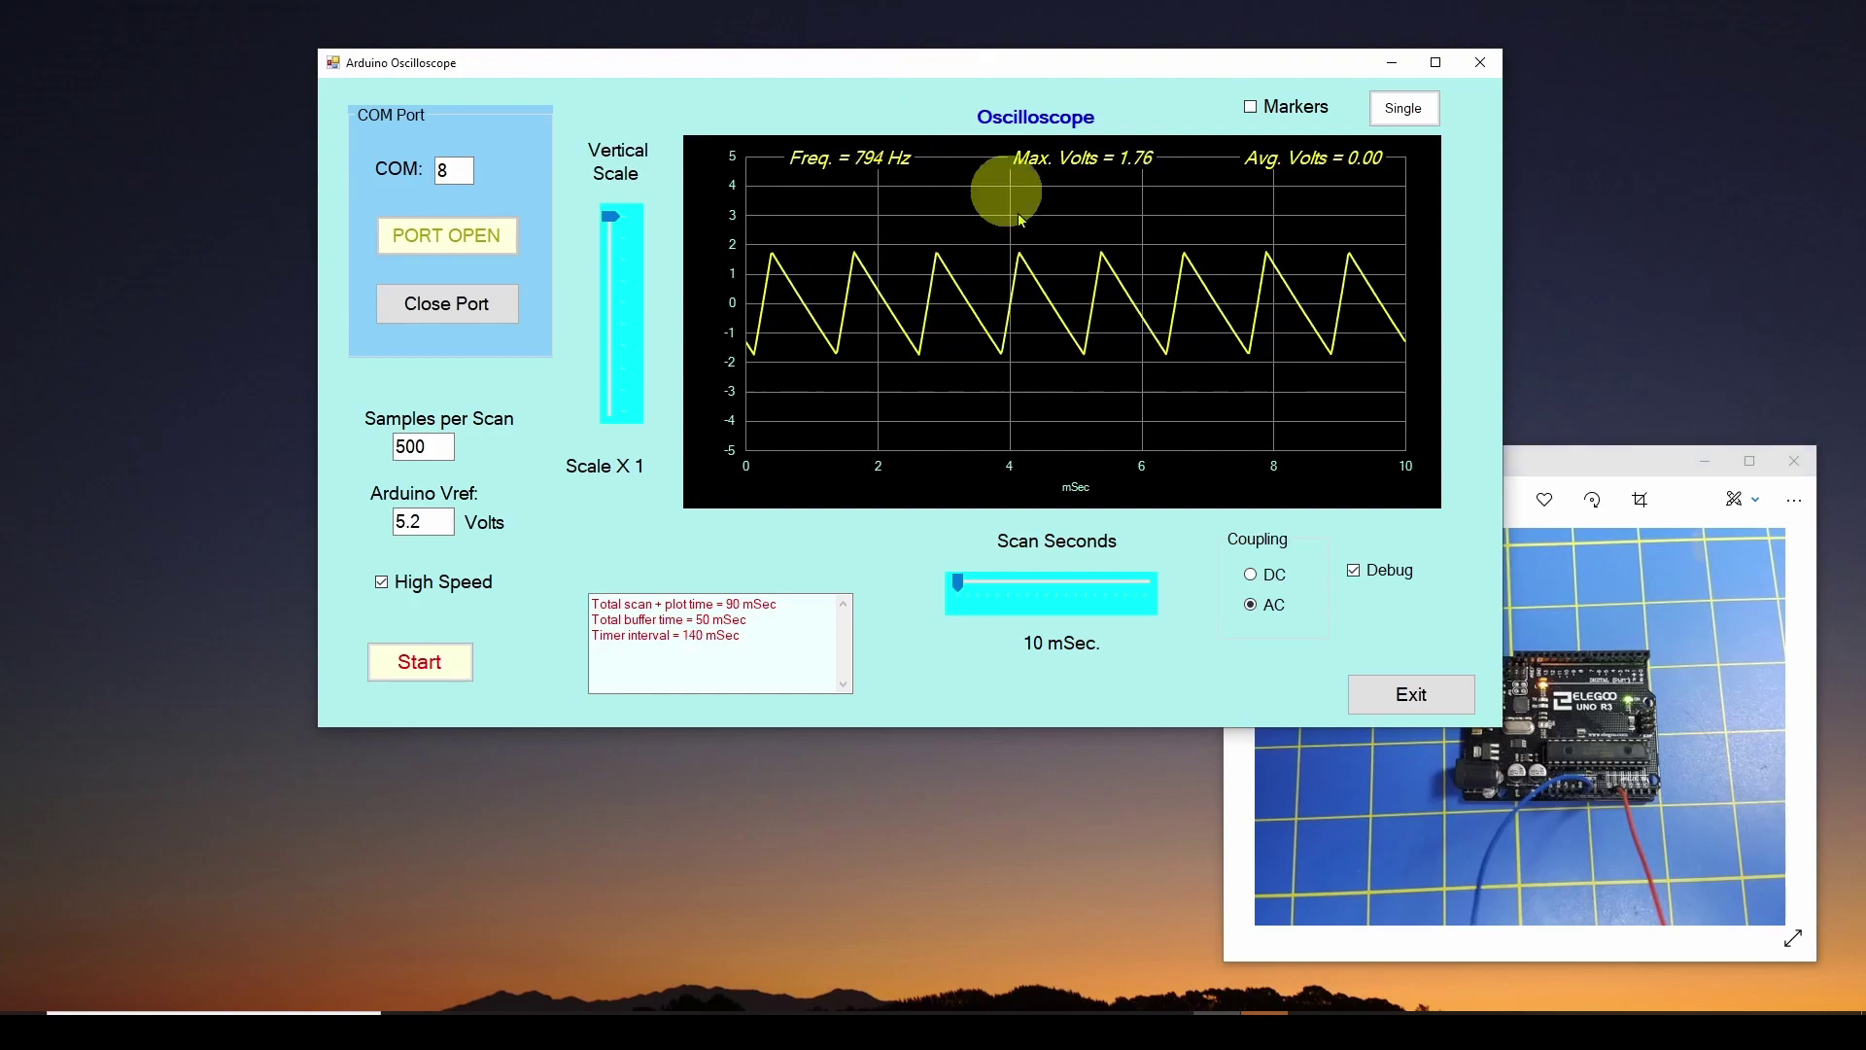